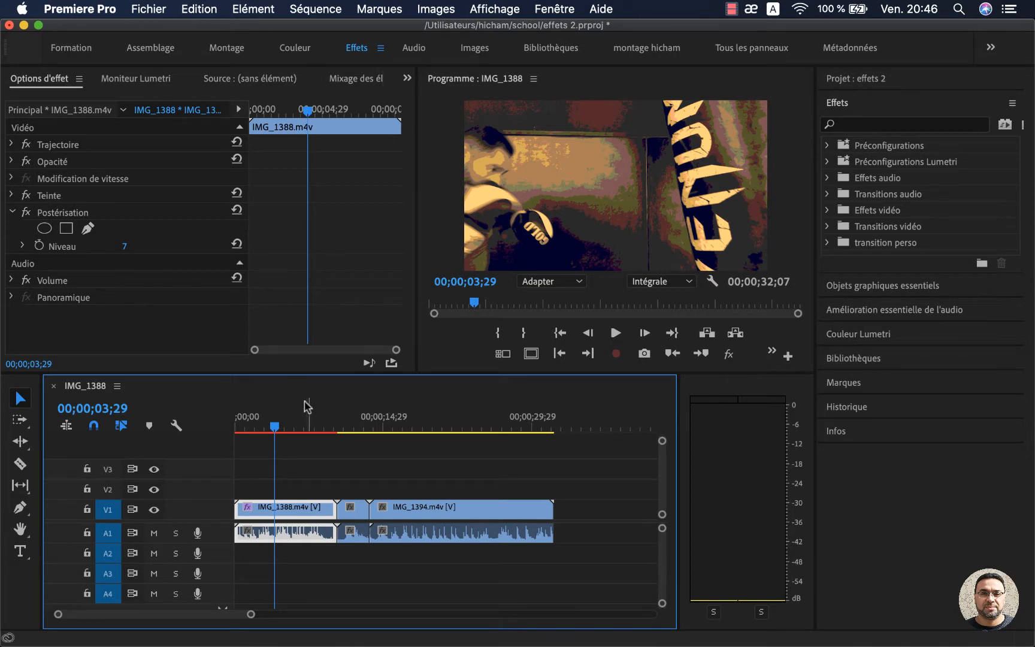
Select the IMG_1388.m4v clip at about 00;00;03;02 and turn off its Postérisation effect
drag(275, 426, 269, 426)
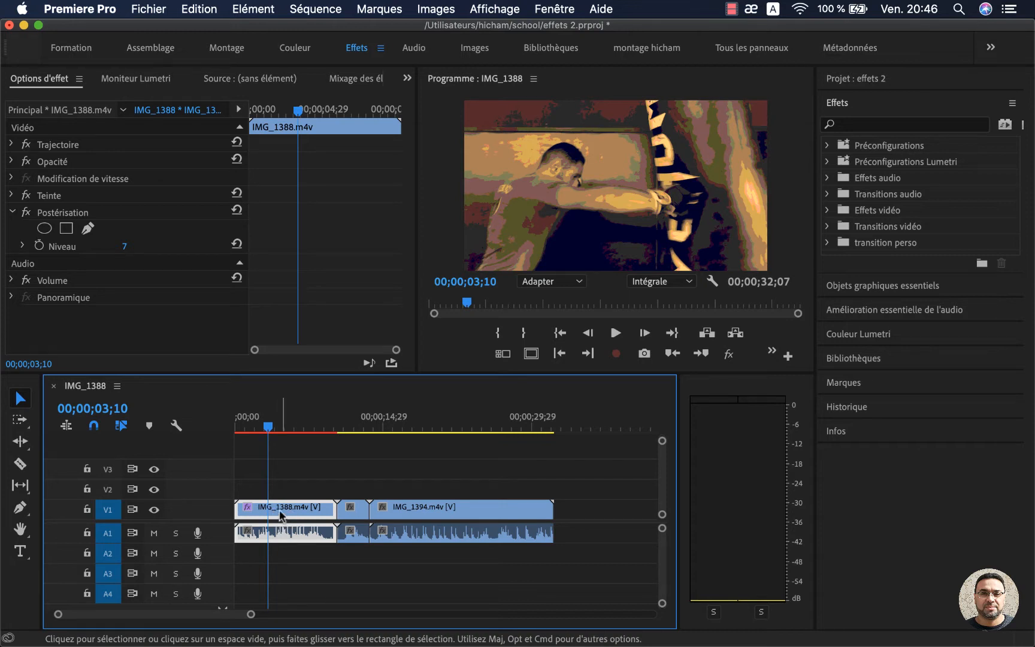
click(359, 506)
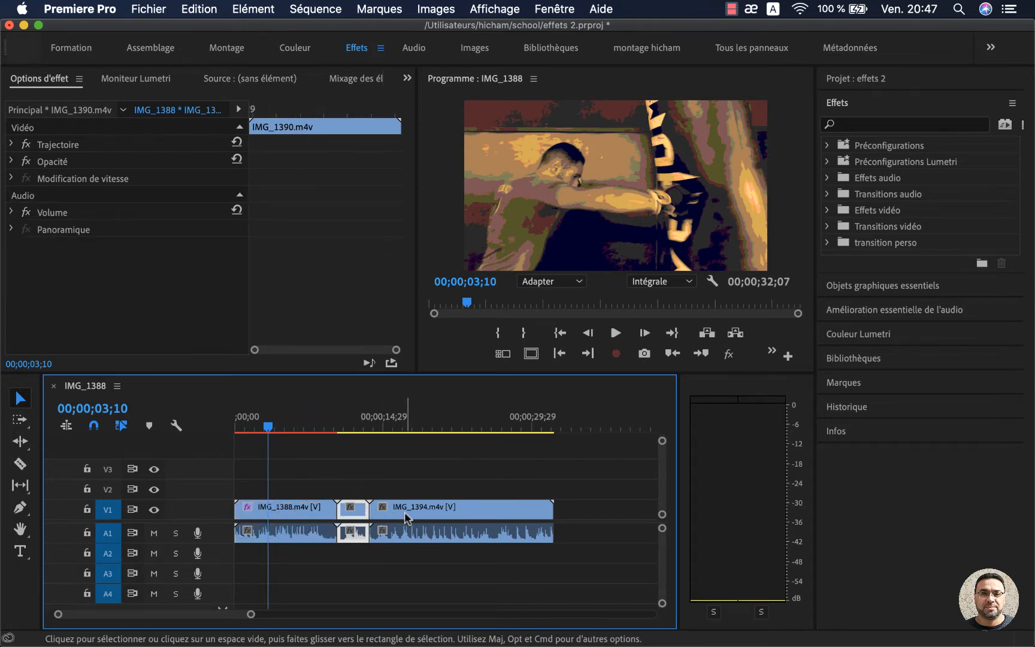
click(272, 427)
drag(273, 427, 265, 427)
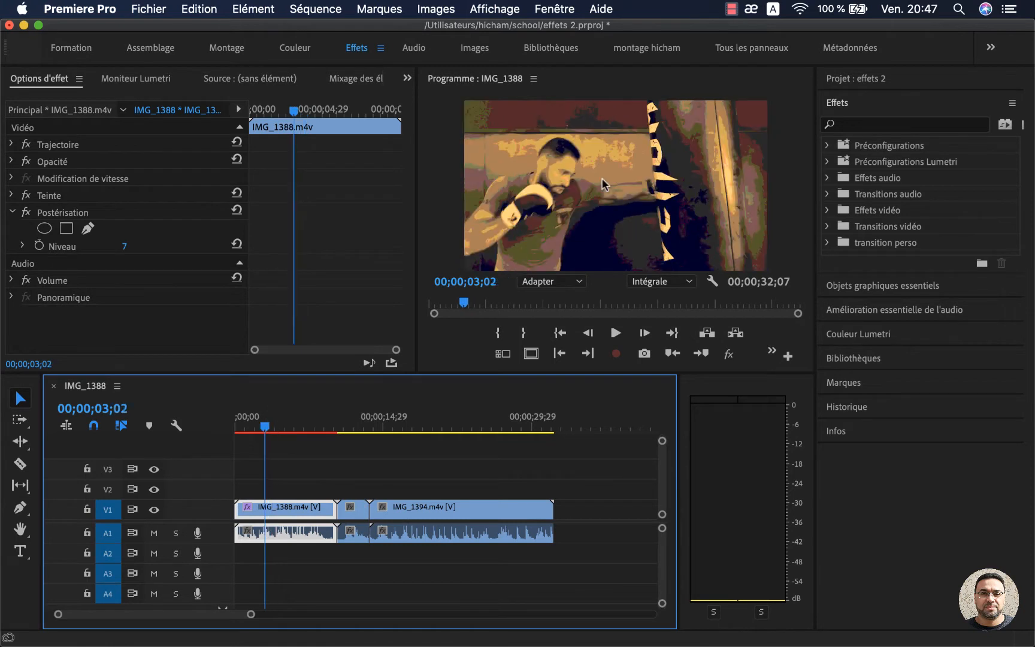
click(73, 215)
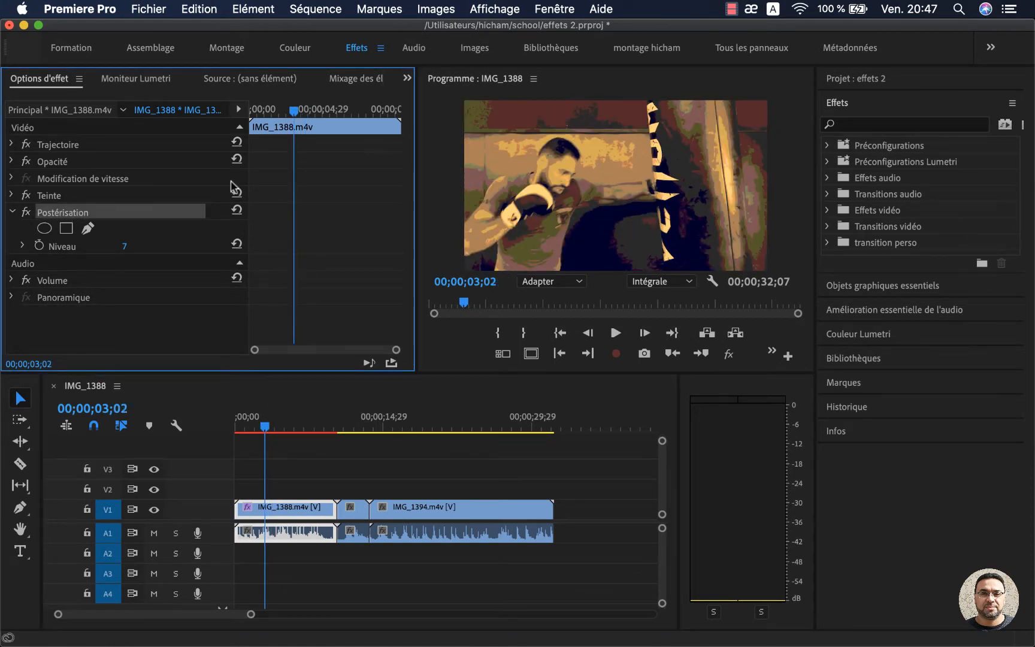
click(26, 212)
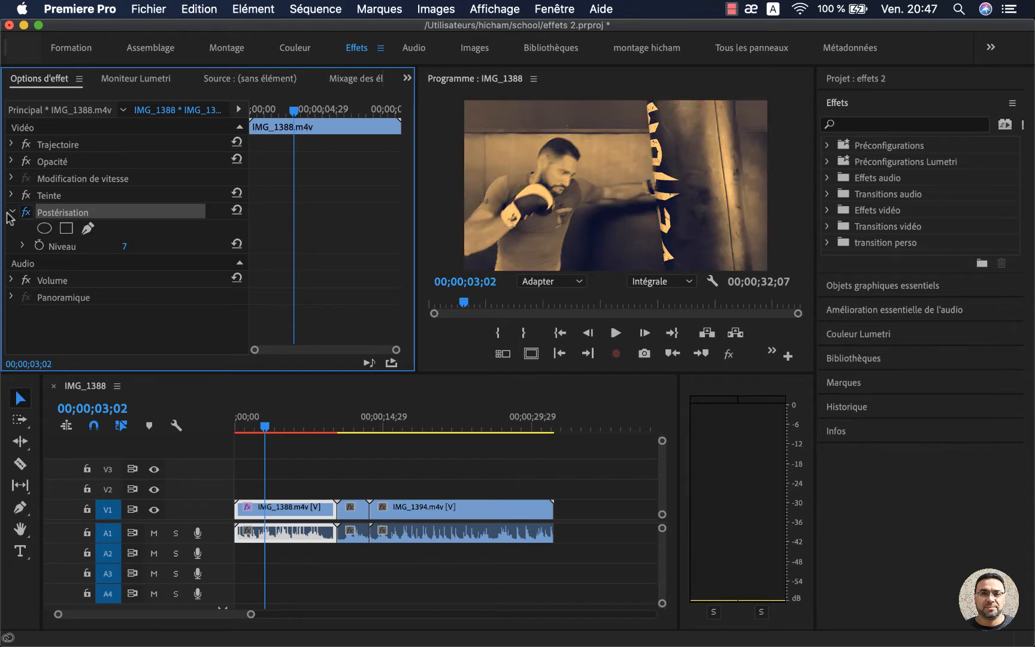
click(25, 212)
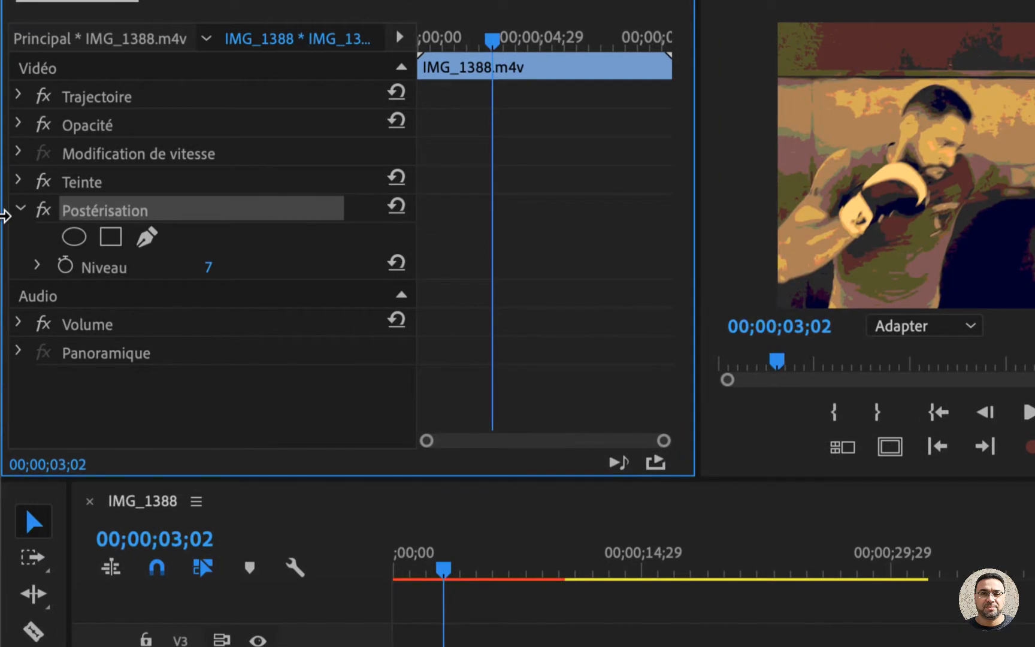
click(43, 211)
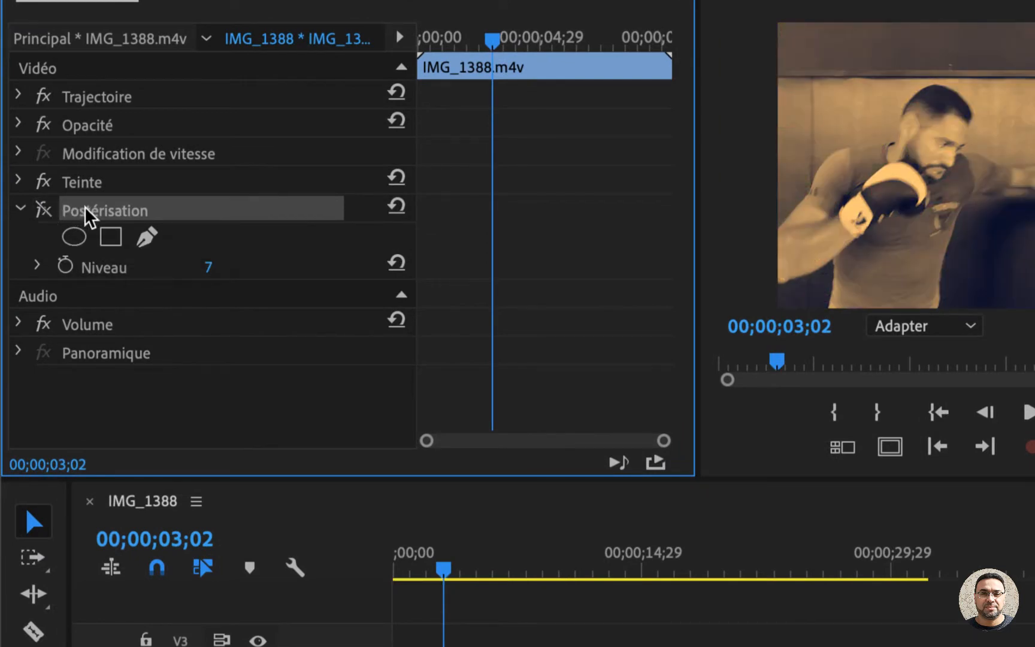
Delete the Postérisation effect from the IMG_1388.m4v clip and undo the deletion
key(Delete)
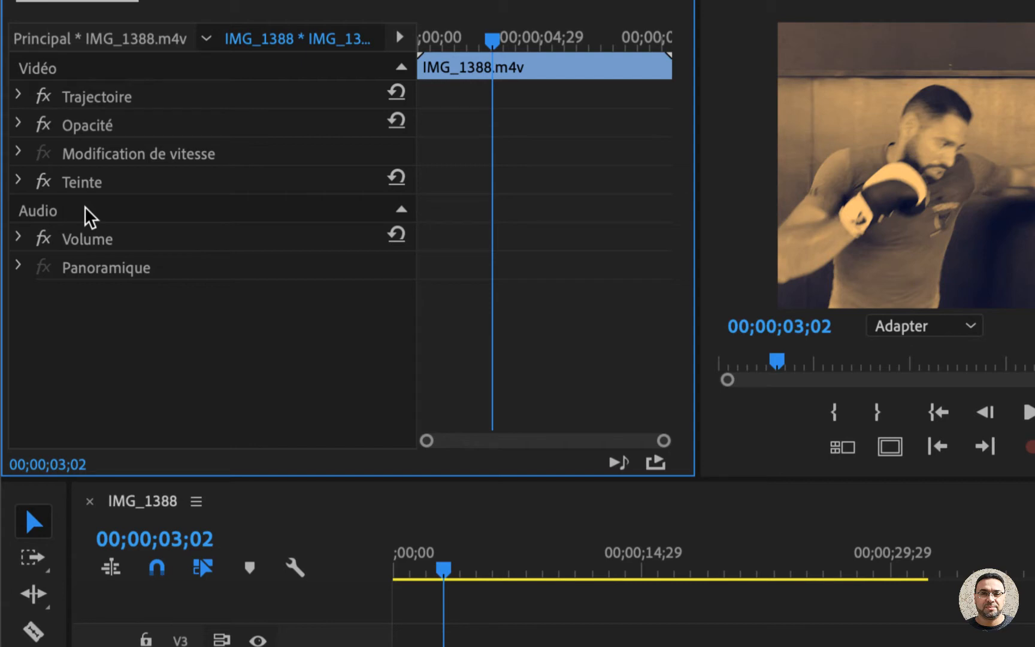
key(ctrl+z)
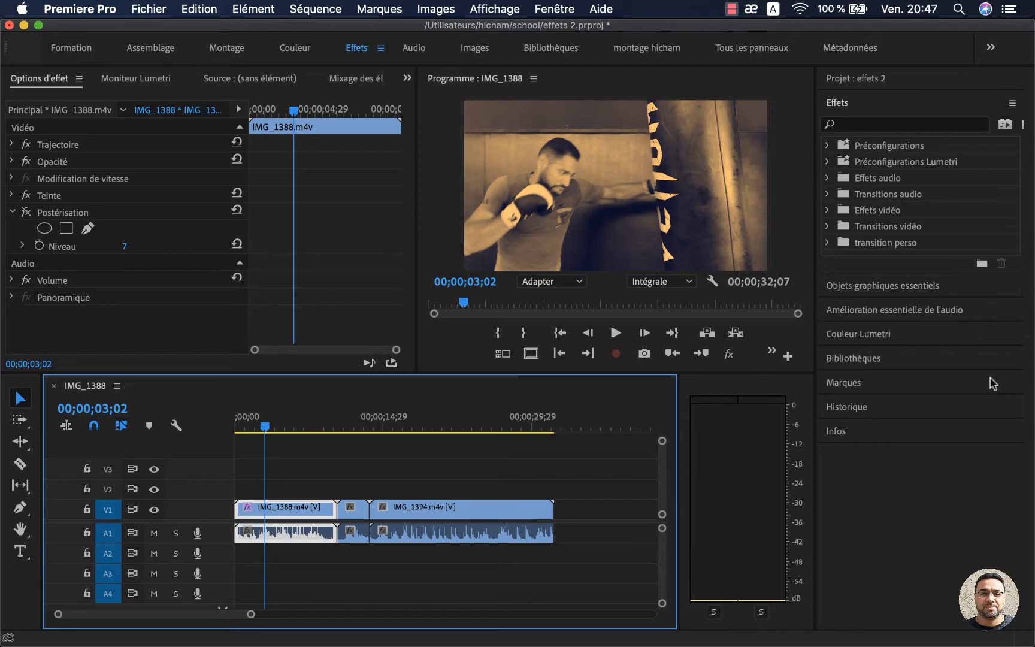
Add a Lumetri vignette to the IMG_1388.m4v clip with Gain -1,6 and Milieu 34,7
click(889, 341)
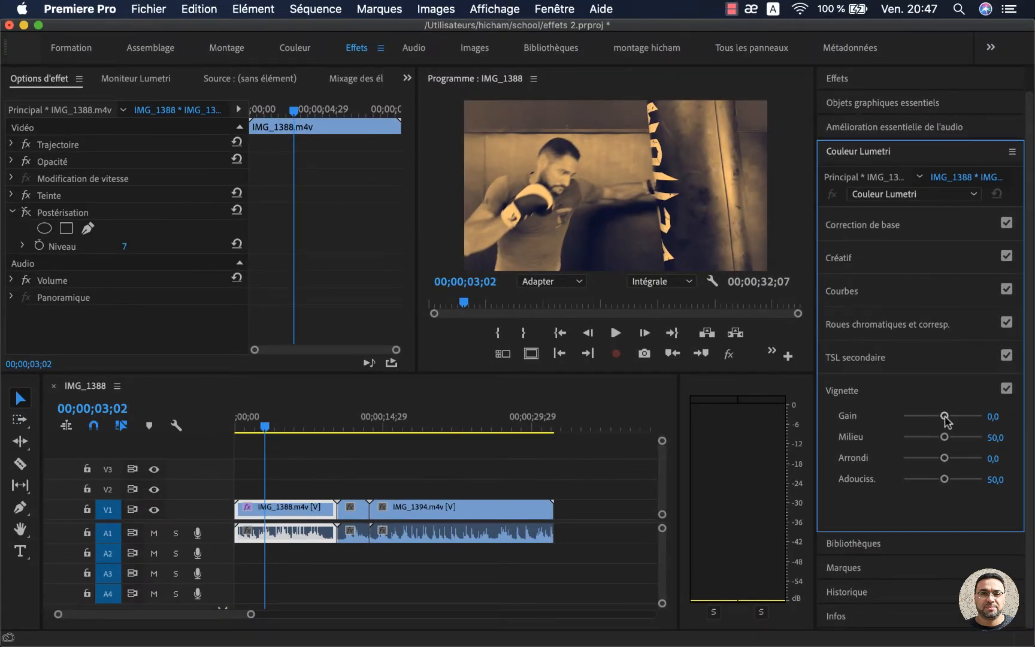
click(944, 416)
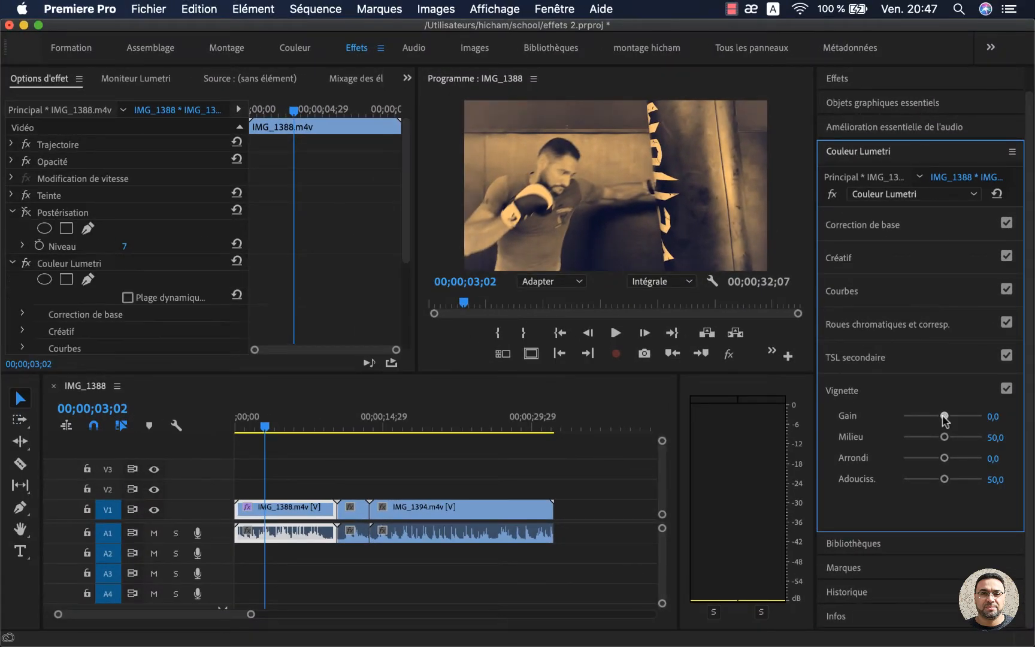
drag(944, 419, 932, 439)
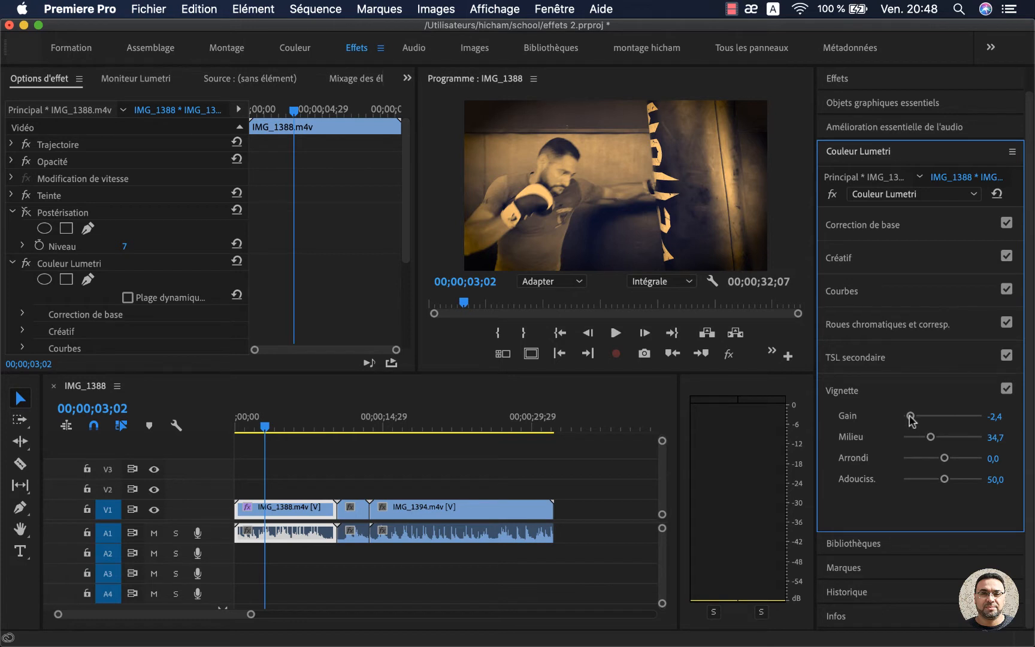
drag(911, 421, 922, 423)
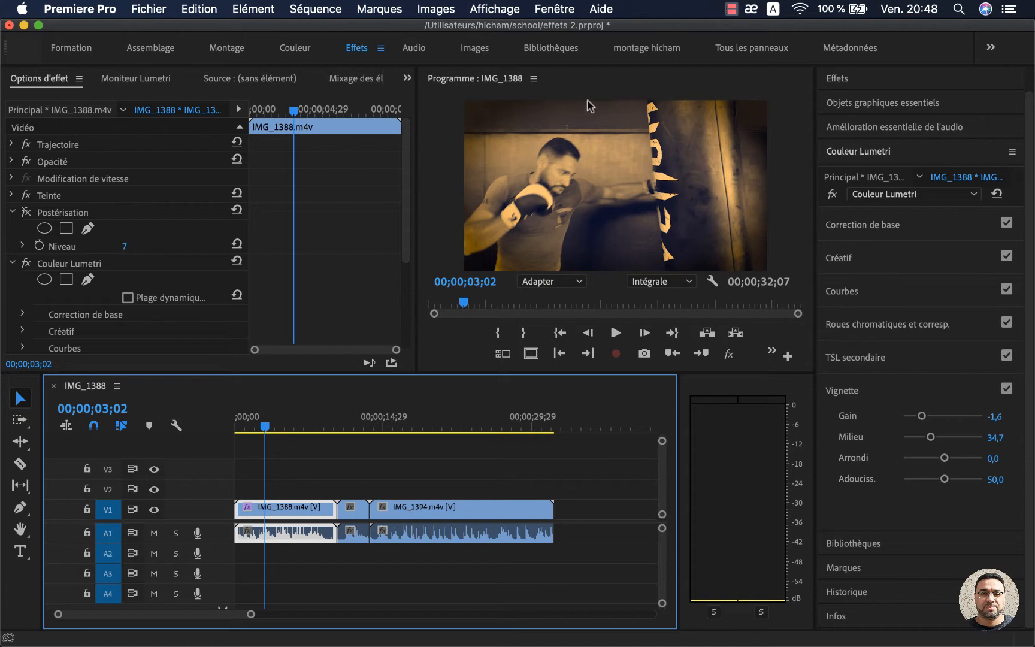
Search the effects for "recadr" and apply the Recadrage effect to the IMG_1388.m4v clip
click(837, 90)
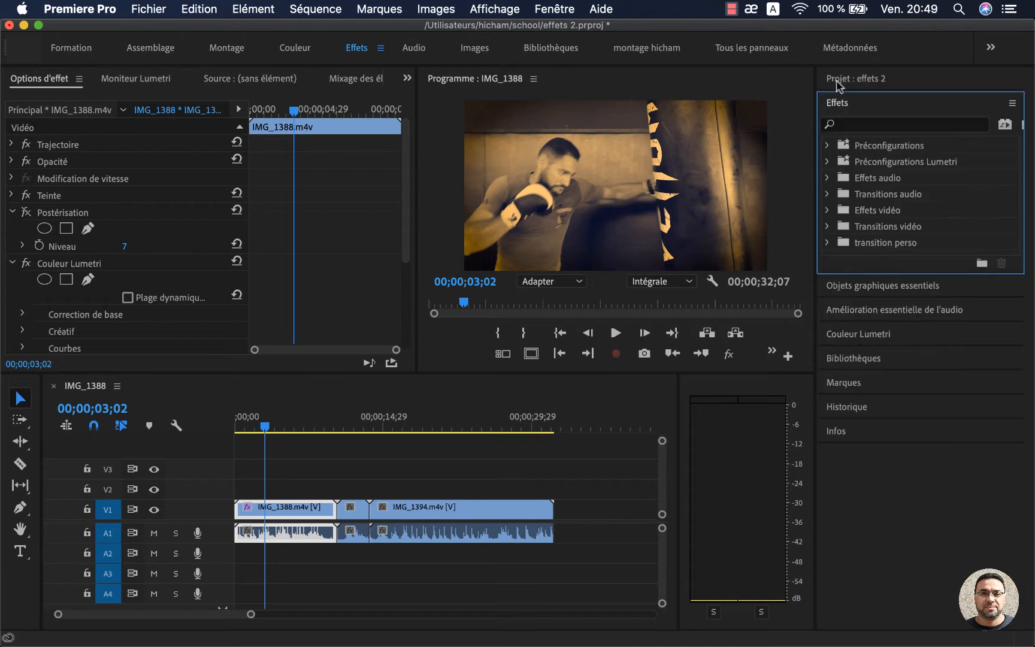
click(852, 126)
text(recadr)
drag(863, 247, 284, 506)
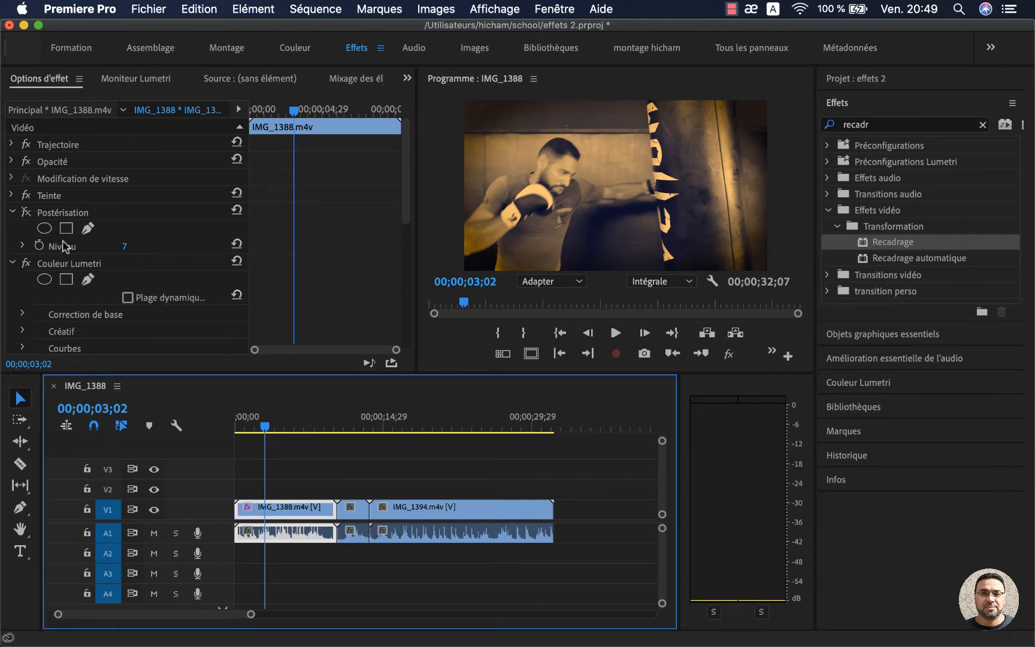
Set the Recadrage effect's Haut and Bas values to 12,2 % each
click(12, 211)
click(12, 229)
scroll(16, 230, down, 3)
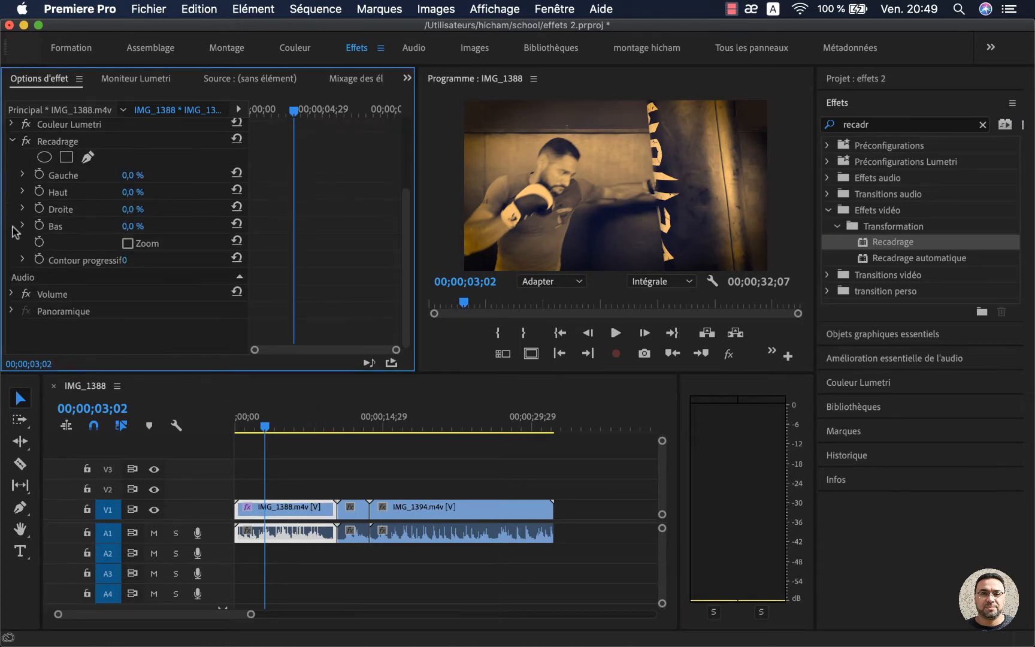
click(129, 192)
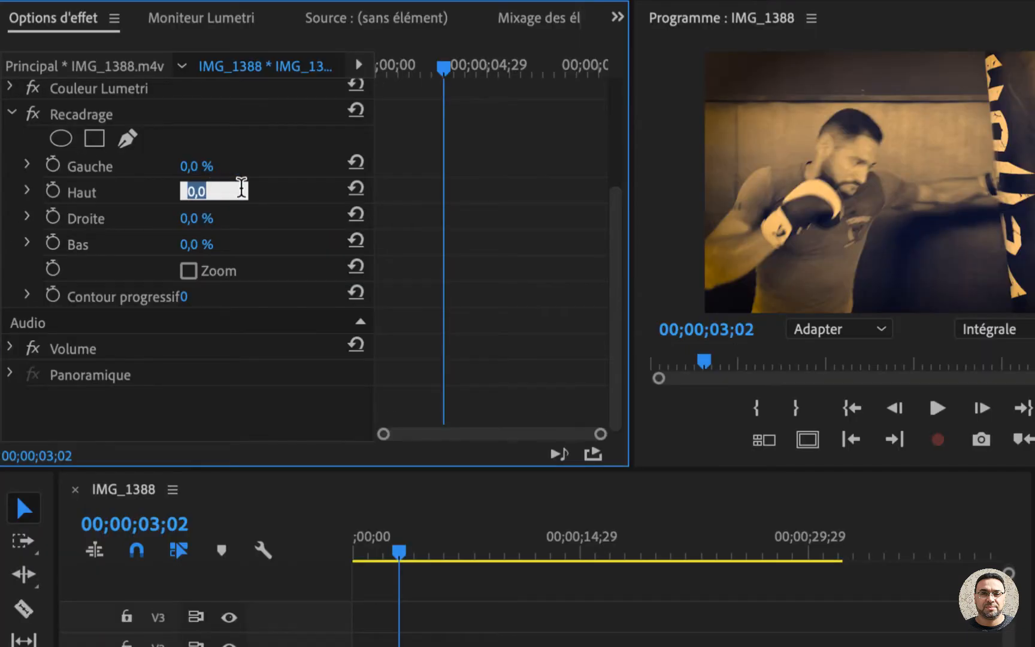
text(12,2)
click(213, 243)
text(1)
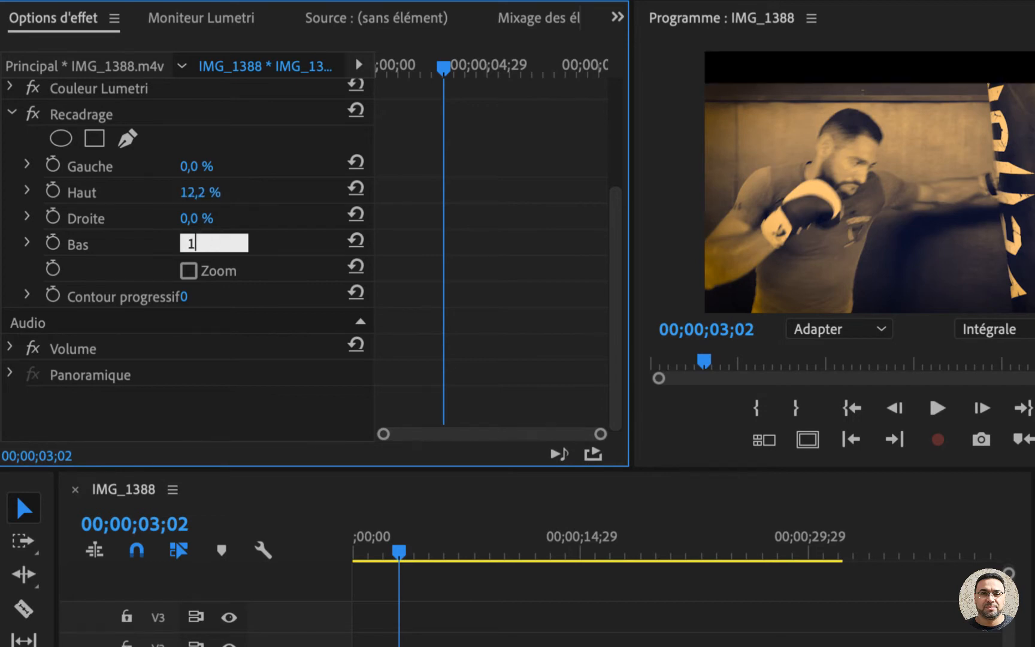
text(2)
text(,2)
key(Return)
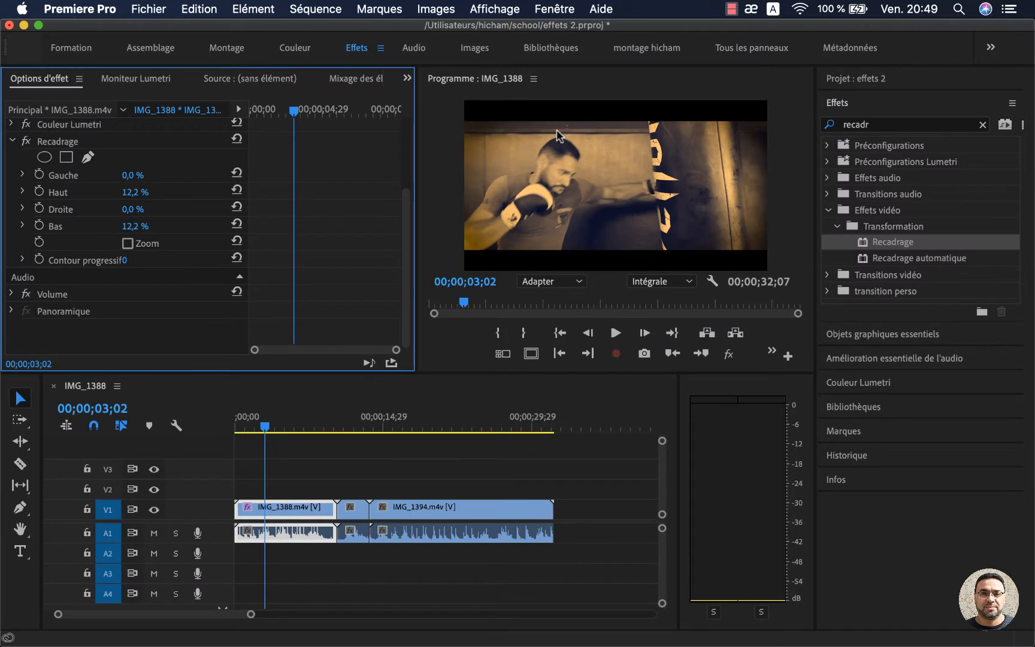
Preview the cropped clip around 00;00;02;10 and review its Teinte, Couleur Lumetri and Recadrage effects
mouse_move(269, 421)
mouse_down()
mouse_move(281, 423)
mouse_move(261, 430)
mouse_up()
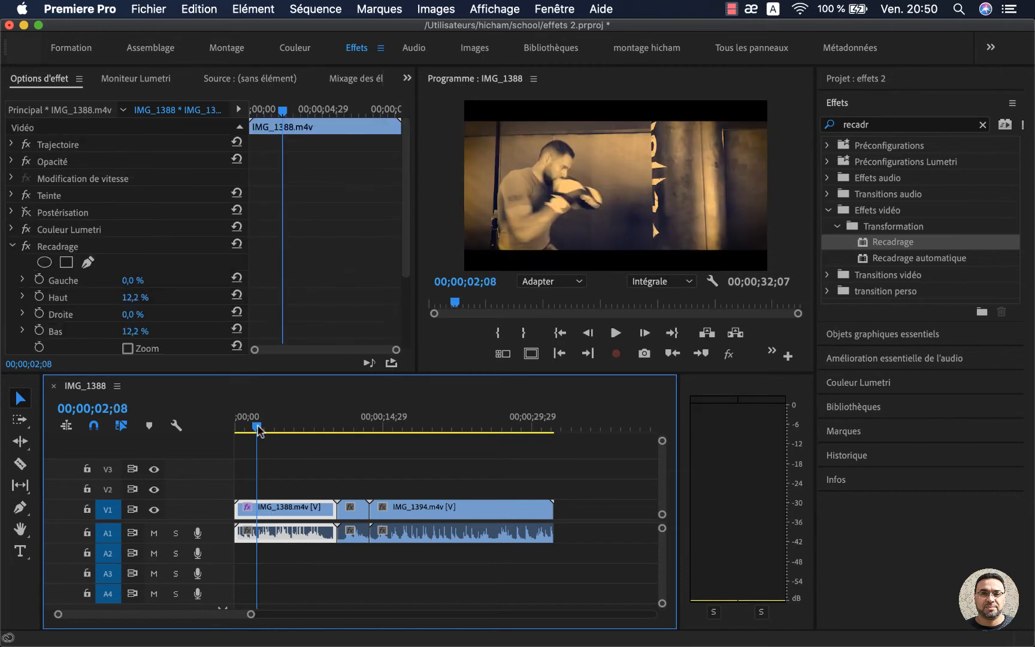
click(259, 430)
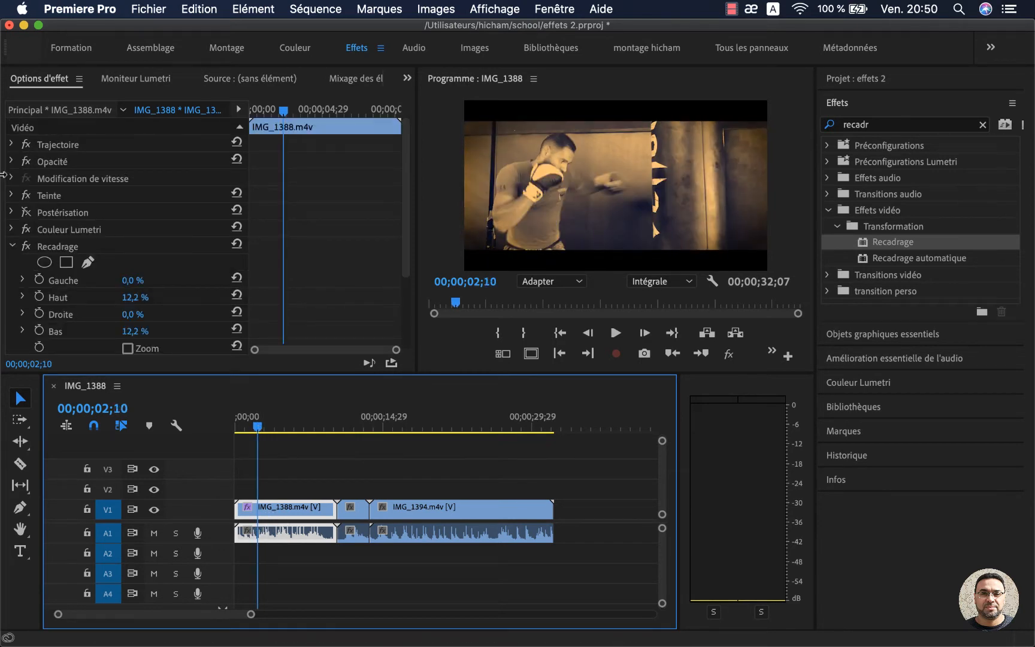
click(11, 246)
click(42, 204)
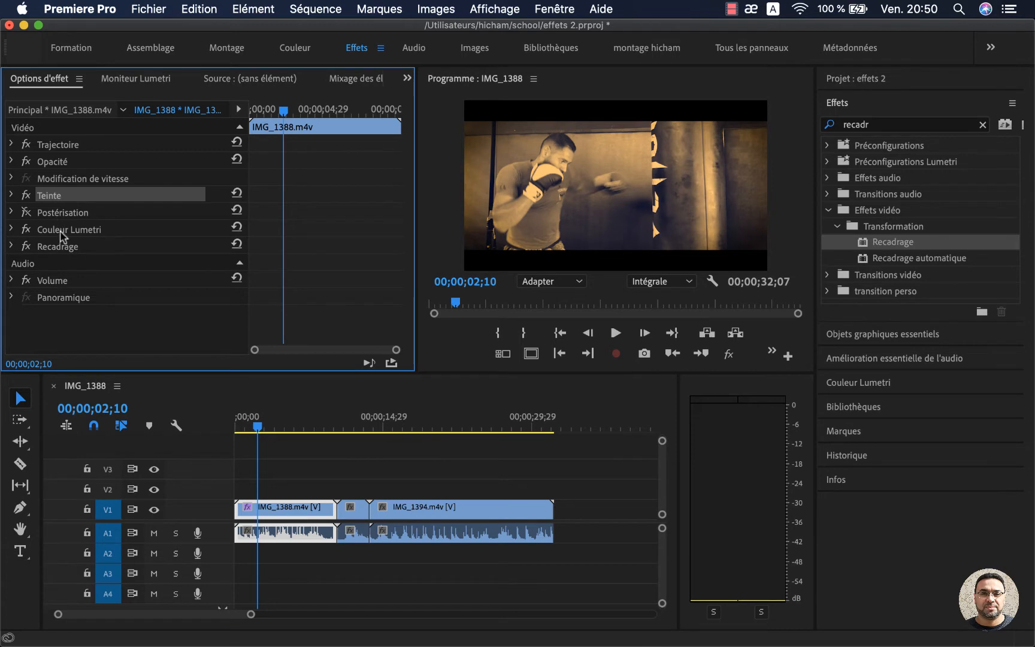
click(60, 231)
click(57, 248)
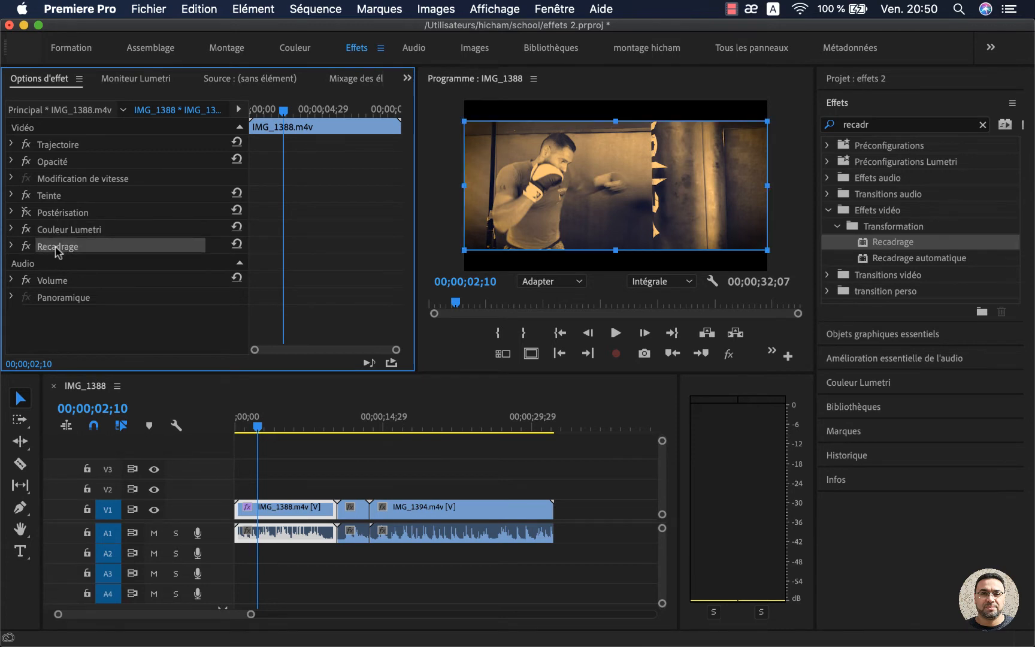
click(103, 340)
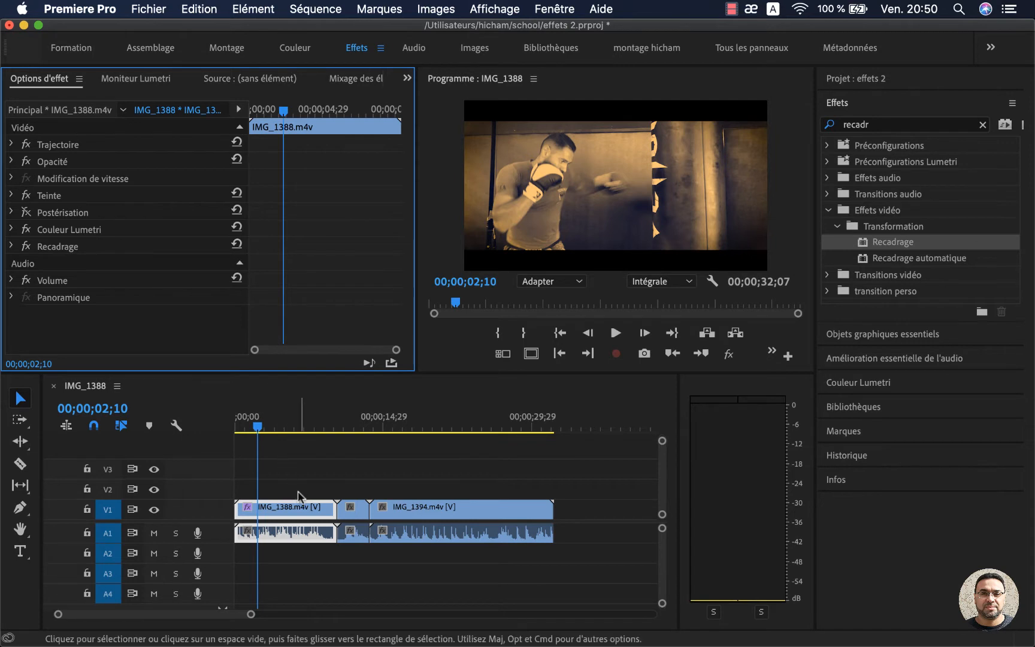
Compare the image and applied effects of IMG_1388.m4v with those of the second and third clips on V1
click(300, 508)
click(350, 425)
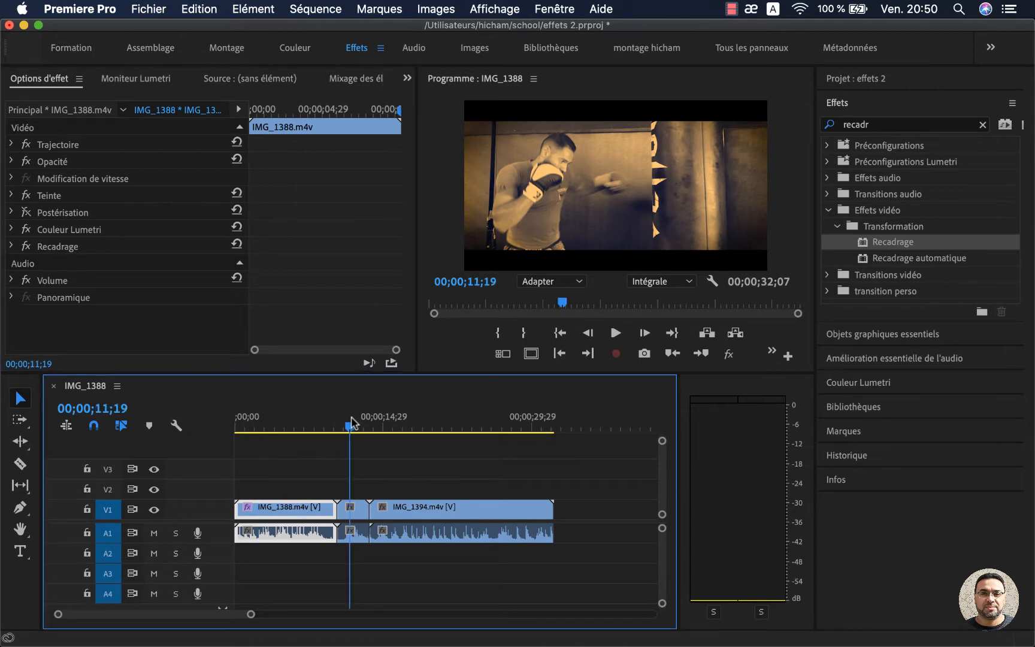
click(361, 510)
click(396, 509)
drag(338, 426, 291, 427)
click(289, 510)
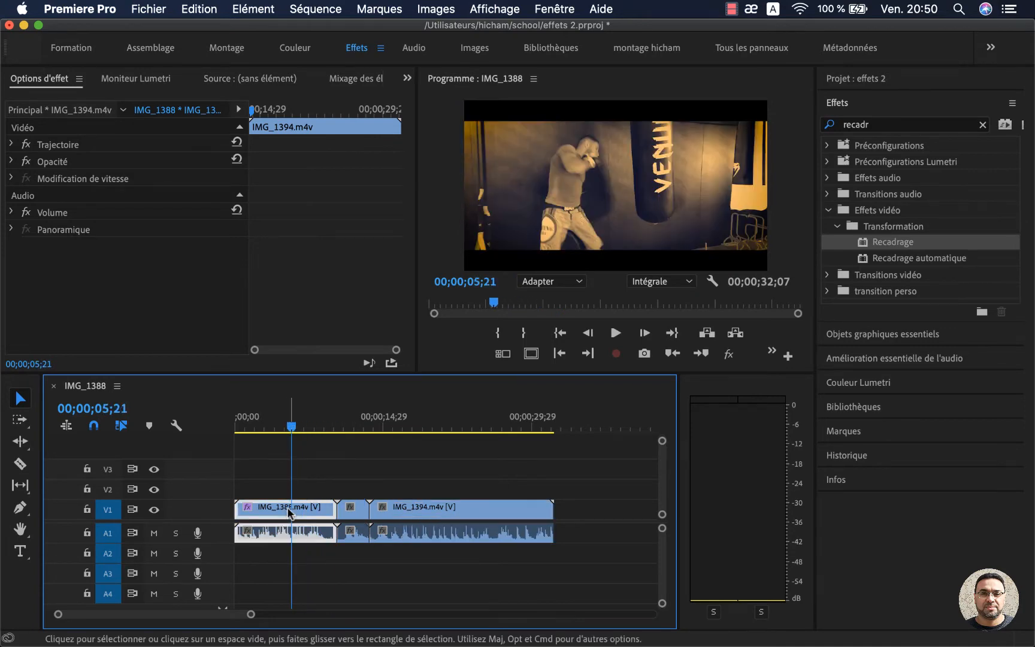
click(207, 9)
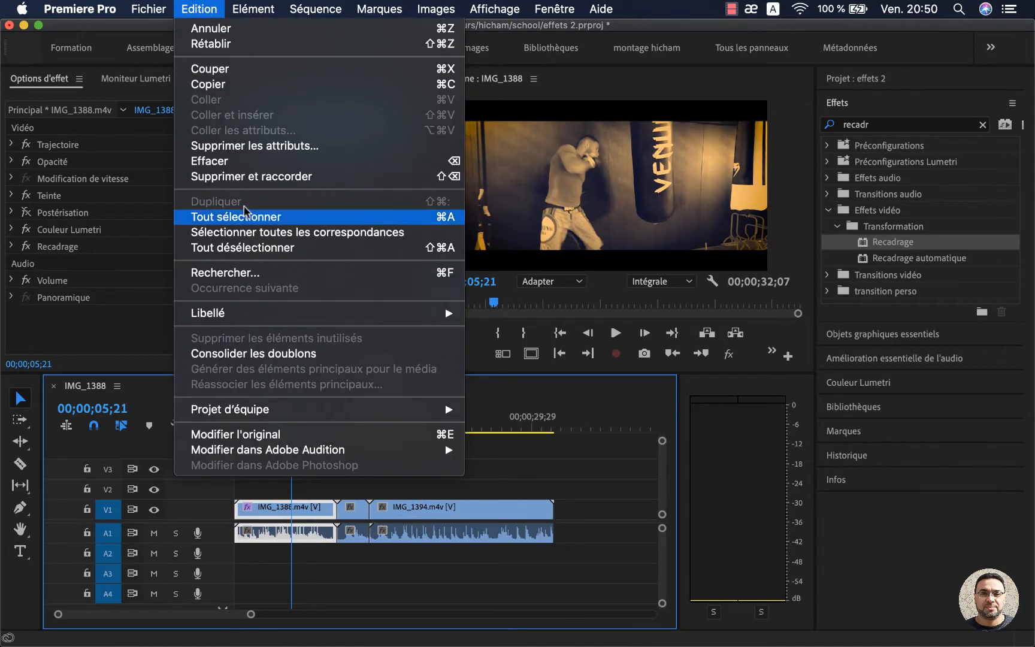
click(275, 490)
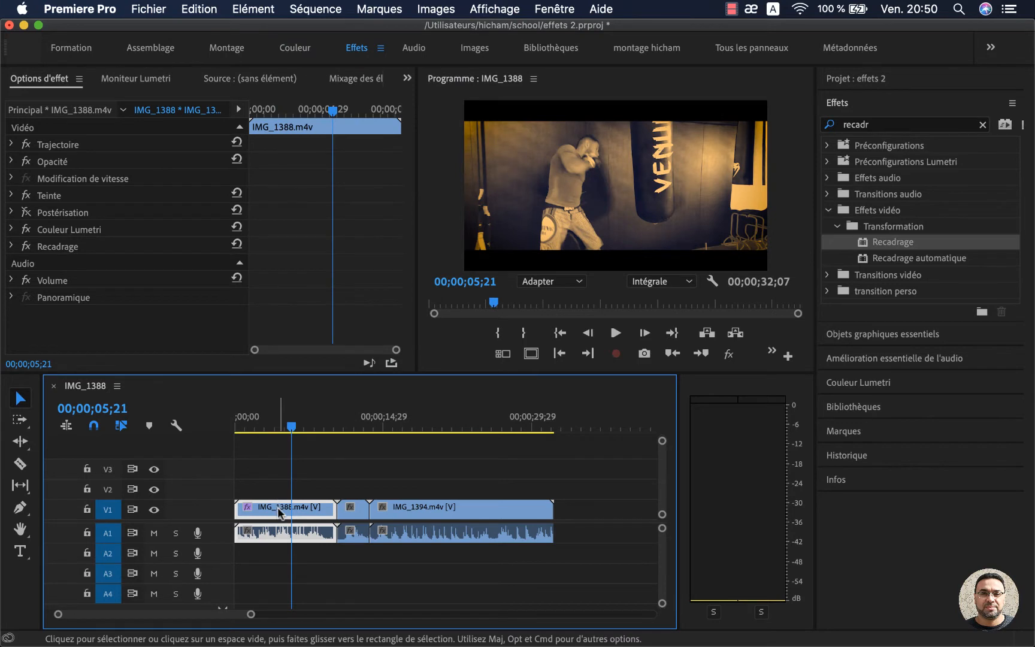
Copy the IMG_1388.m4v clip on V1 together with its effect settings
right_click(278, 507)
click(345, 470)
click(343, 425)
click(350, 507)
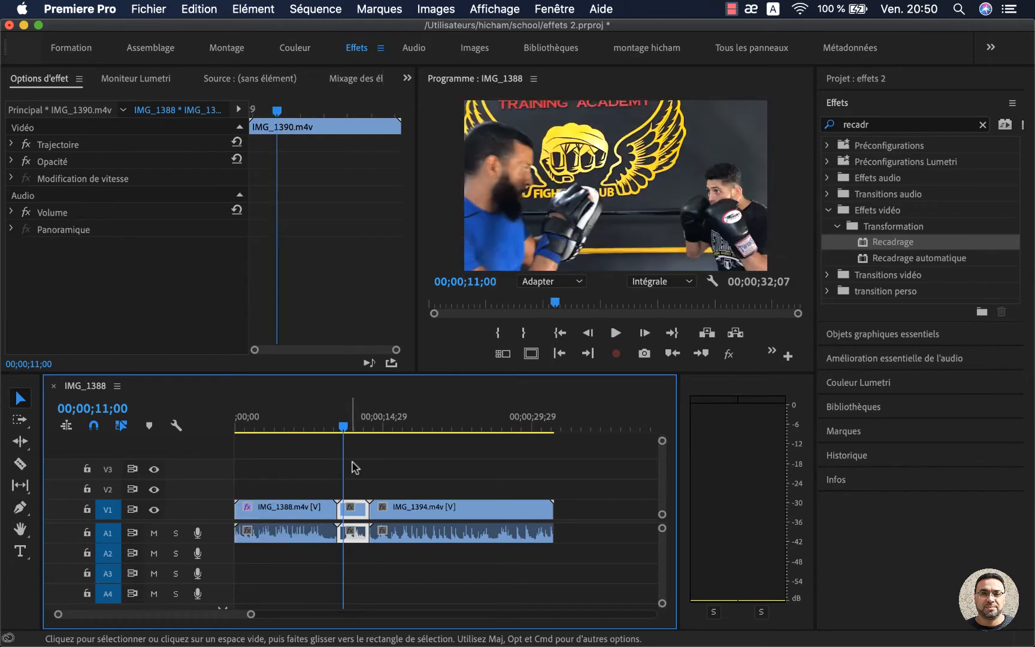
click(293, 507)
click(304, 427)
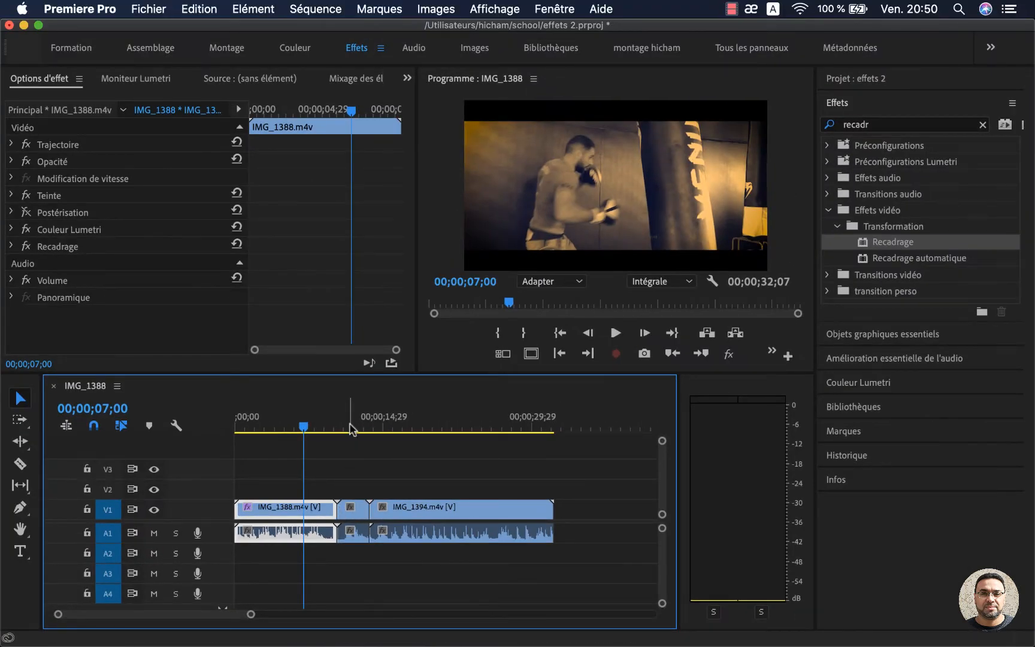
Paste the attributes with the Teinte, Postérisation, Couleur Lumetri and Recadrage effects onto the selected IMG_1388.m4v clip, with the playhead at 00;00;11;14
click(348, 427)
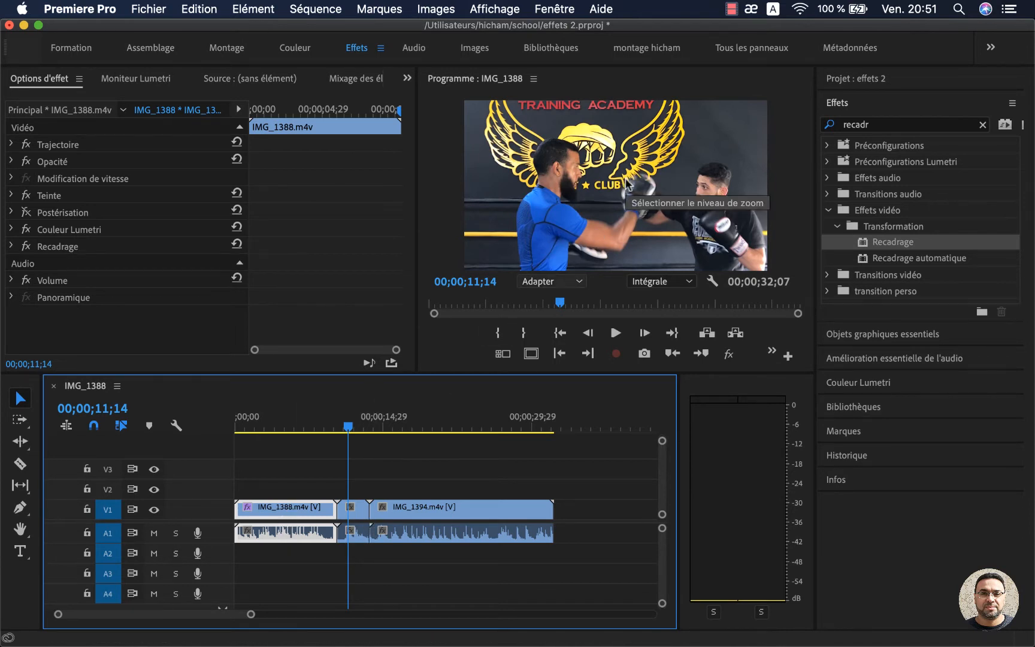
click(209, 8)
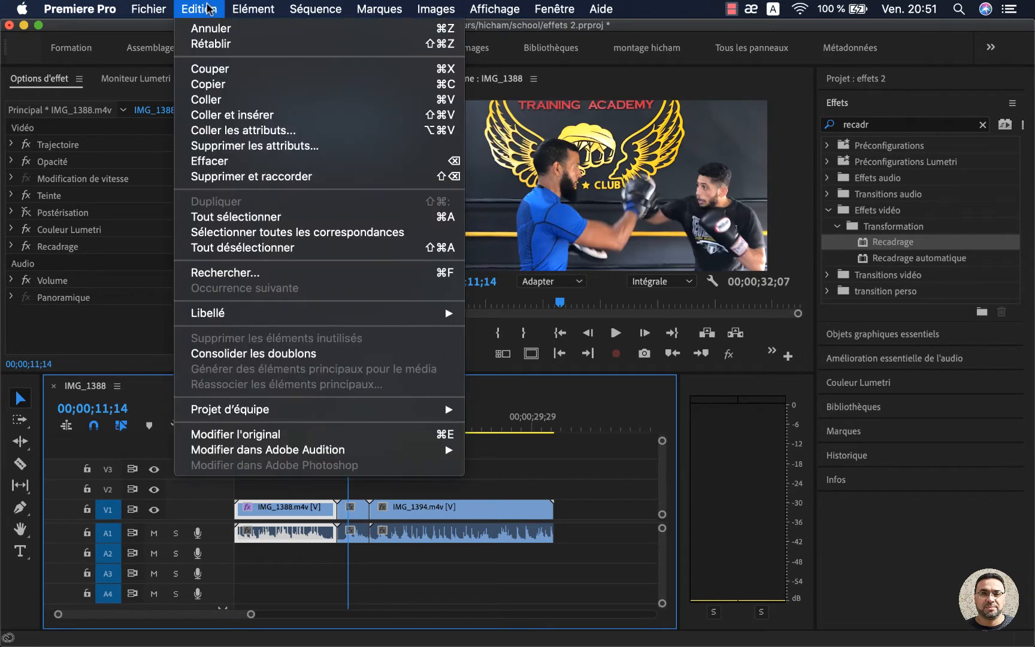
click(242, 131)
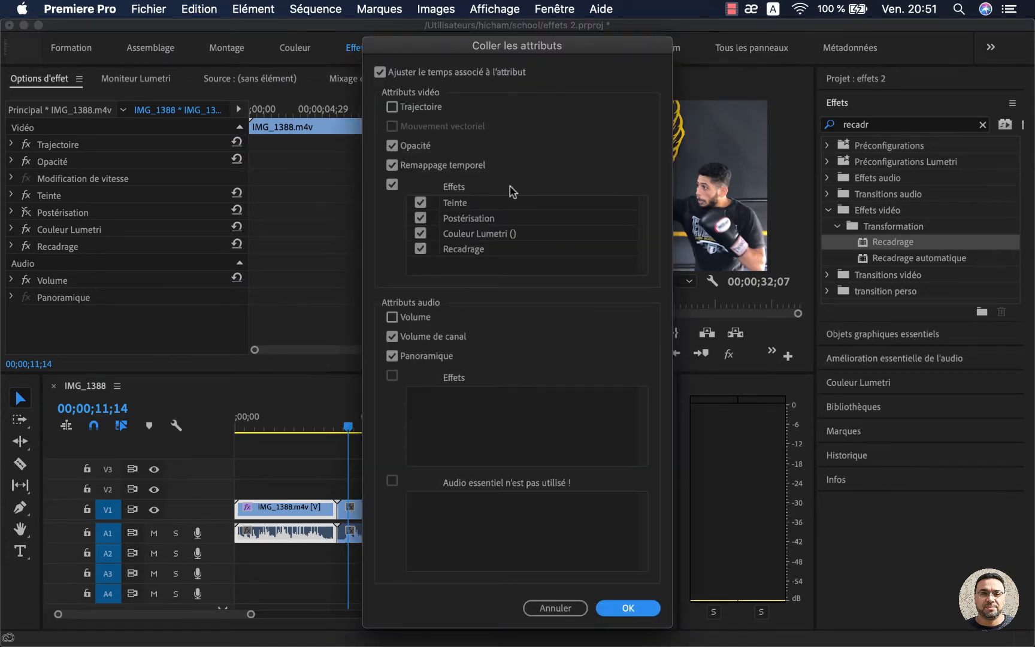
click(627, 608)
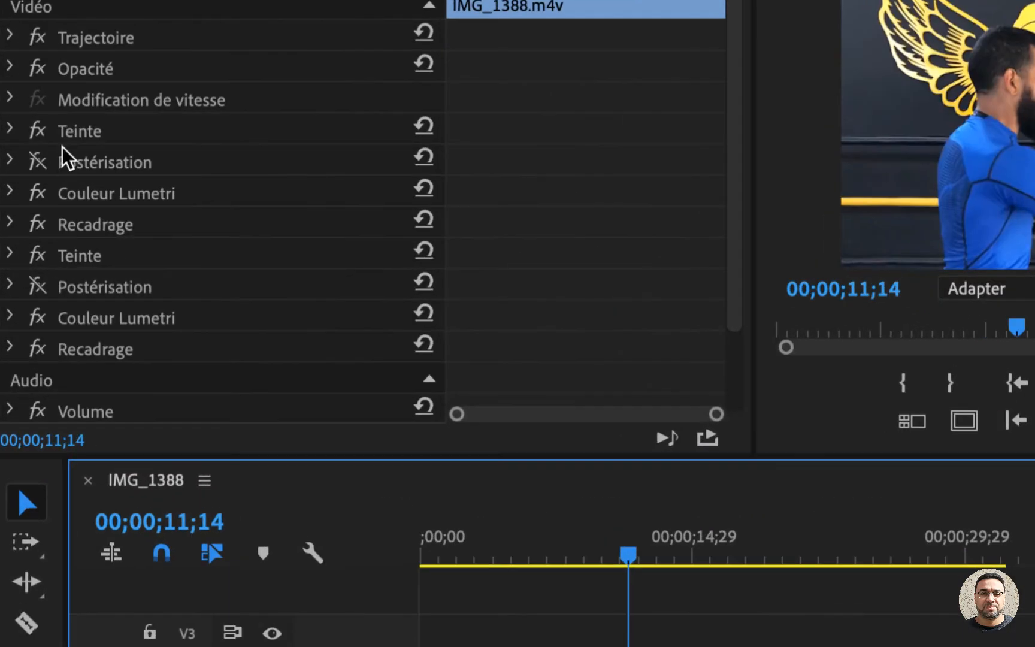
click(45, 196)
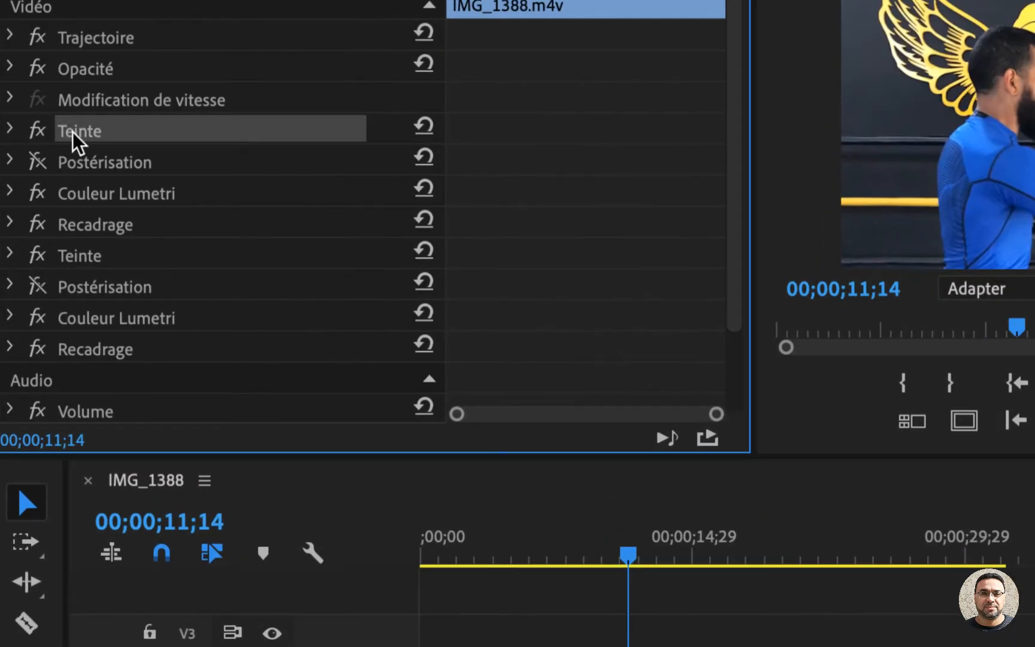
Remove the duplicate second set of Teinte, Postérisation, Couleur Lumetri and Recadrage effects from the IMG_1388.m4v clip
click(78, 263)
click(86, 350)
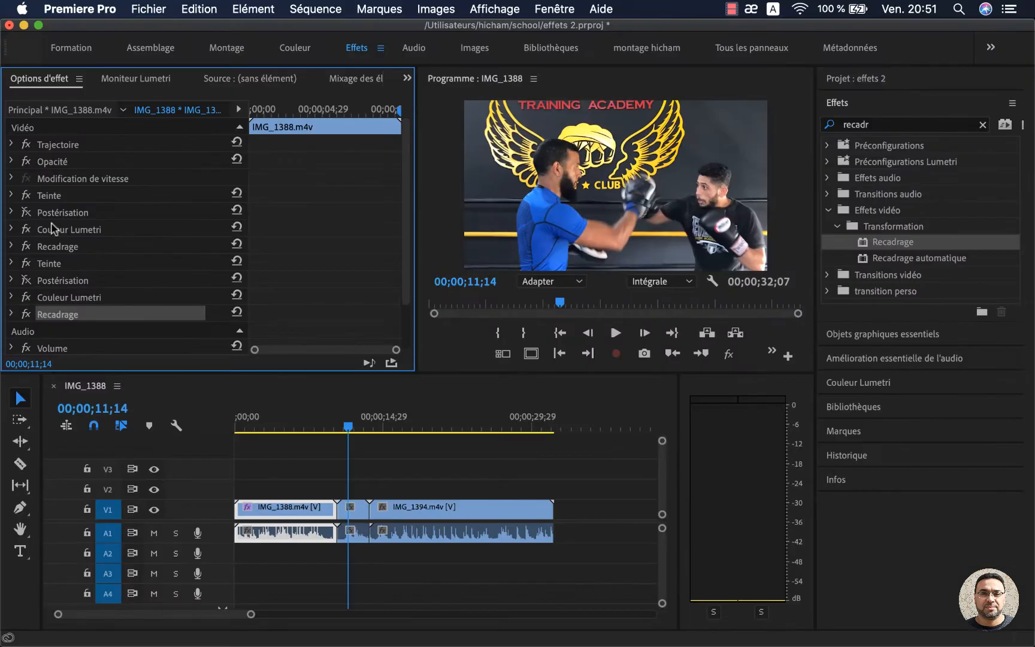
key(Delete)
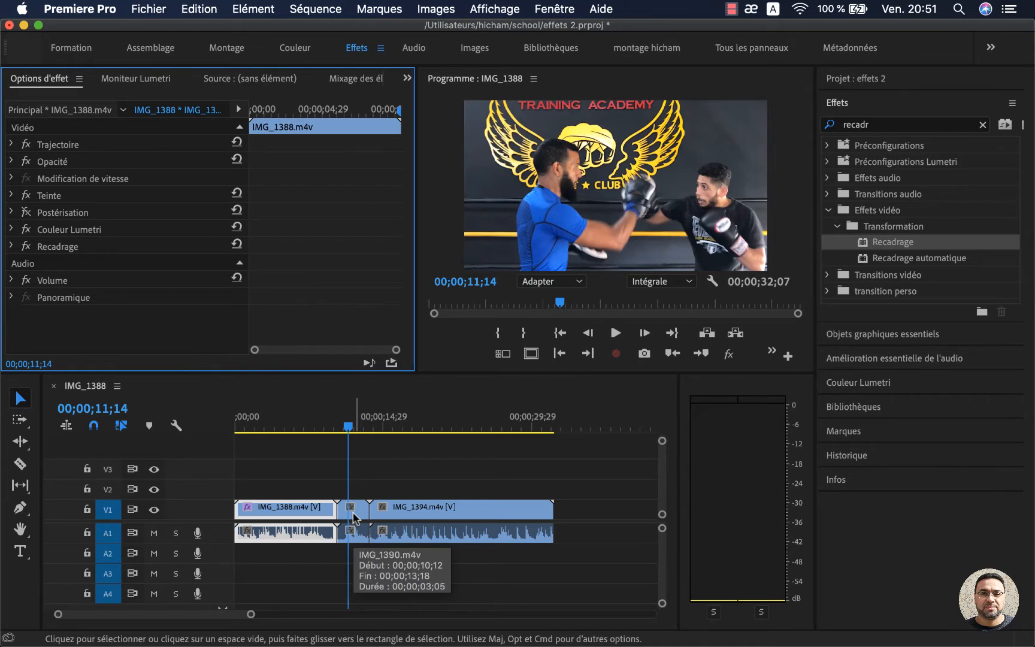
Make the selection follow the playhead, and test it by moving from the first clip to IMG_1390.m4v at 00;00;11;10
click(321, 8)
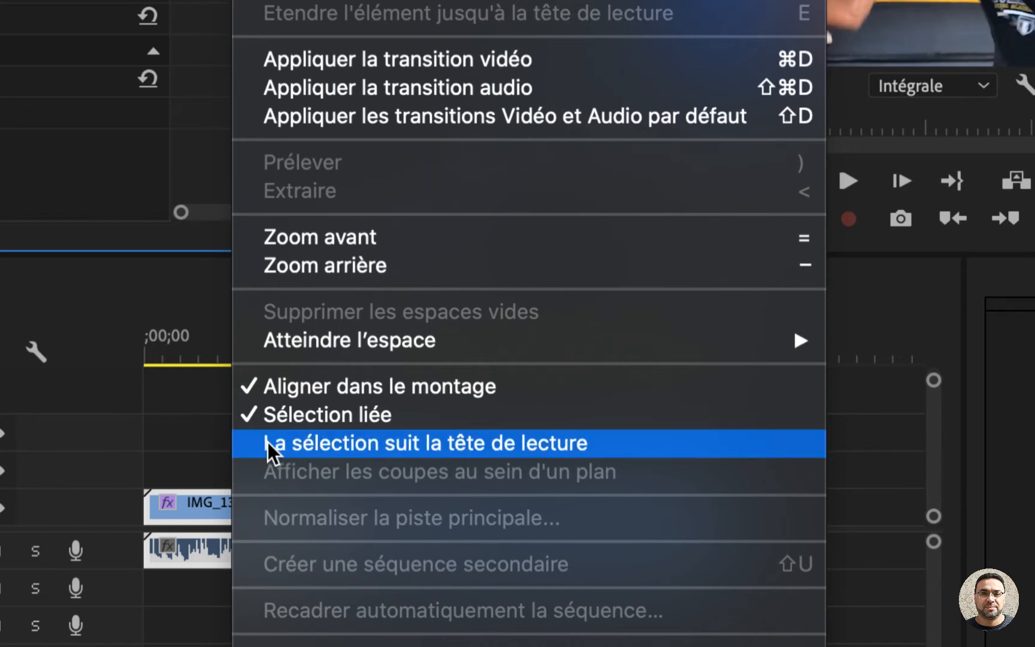
click(297, 444)
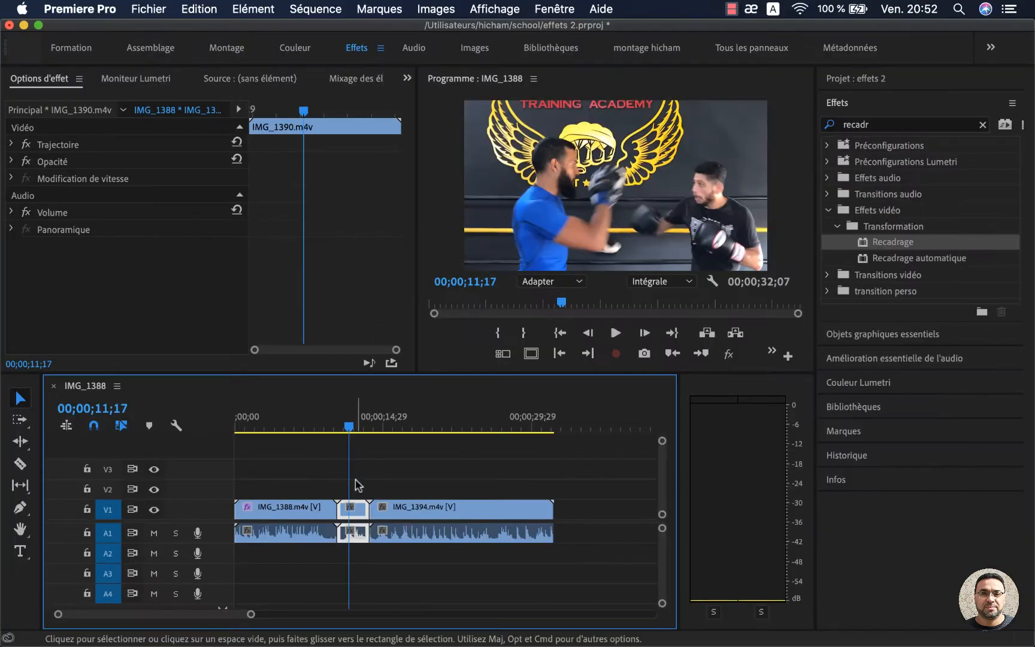
click(306, 425)
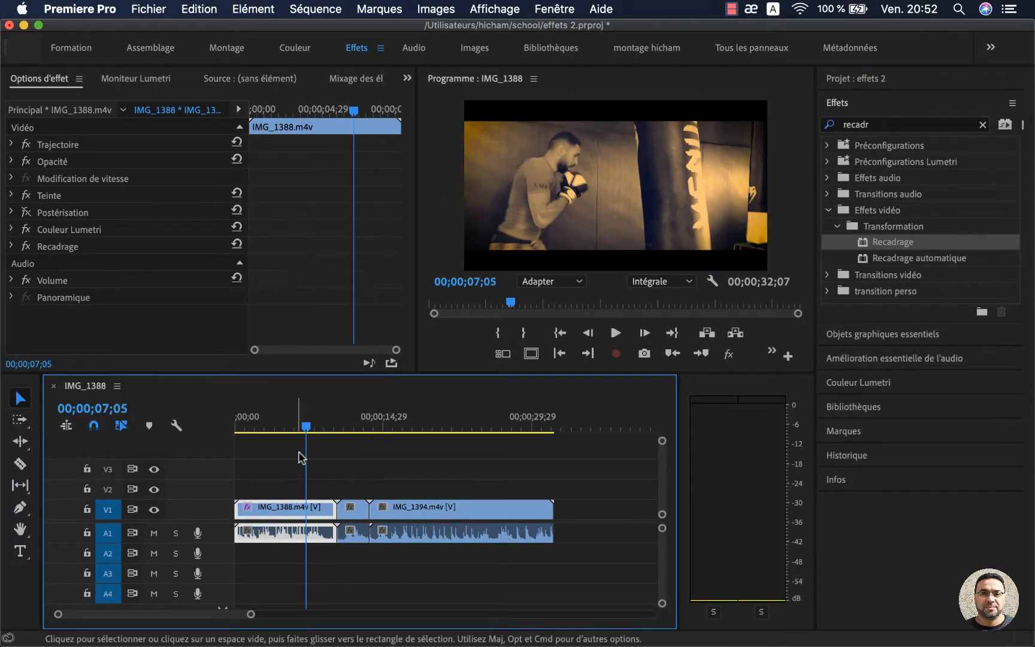
click(348, 426)
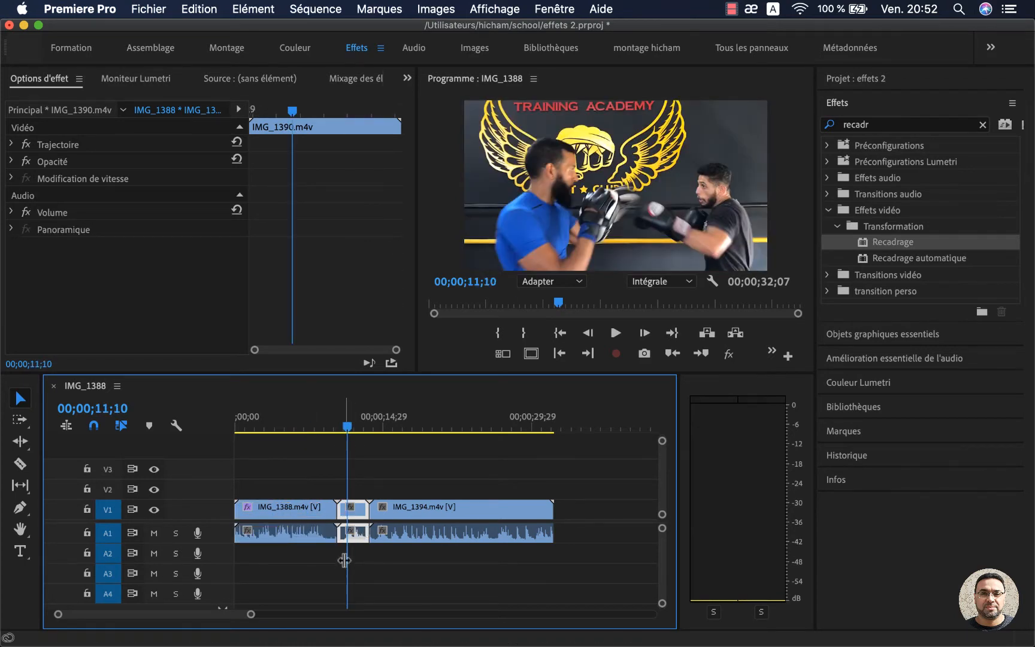
Paste the copied attributes, including Teinte, Postérisation, Couleur Lumetri and Recadrage, onto IMG_1390.m4v and compare its image with the first clip
right_click(353, 517)
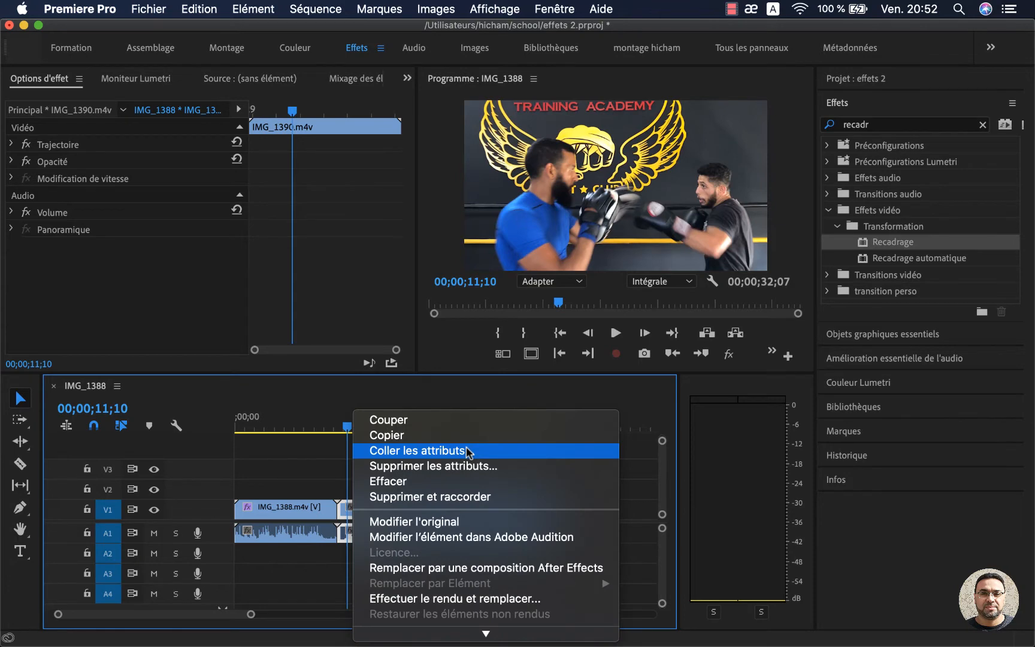
click(202, 9)
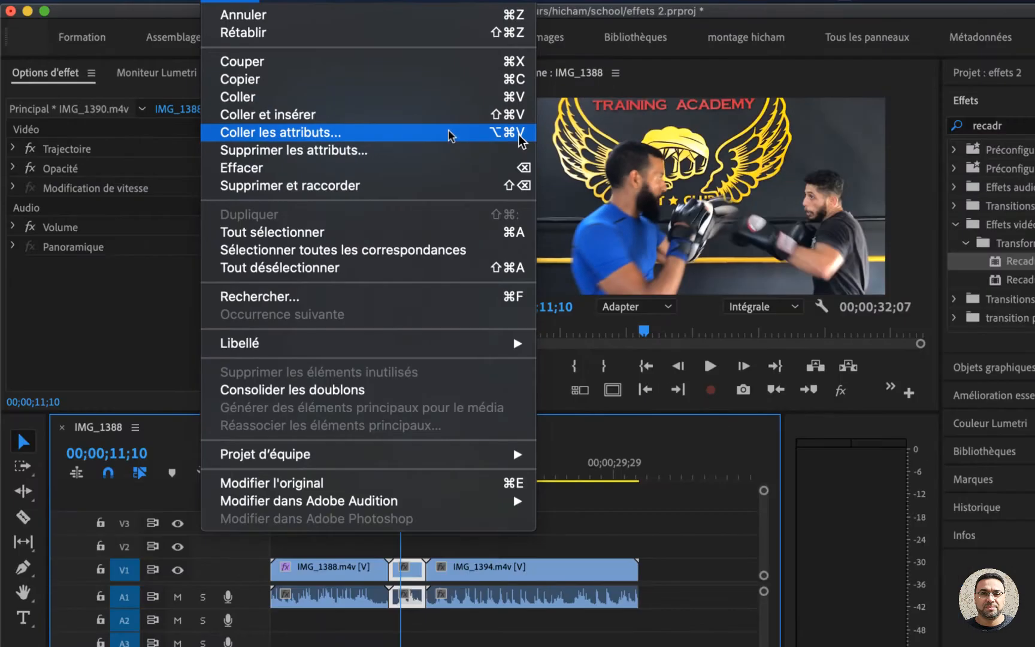
click(561, 133)
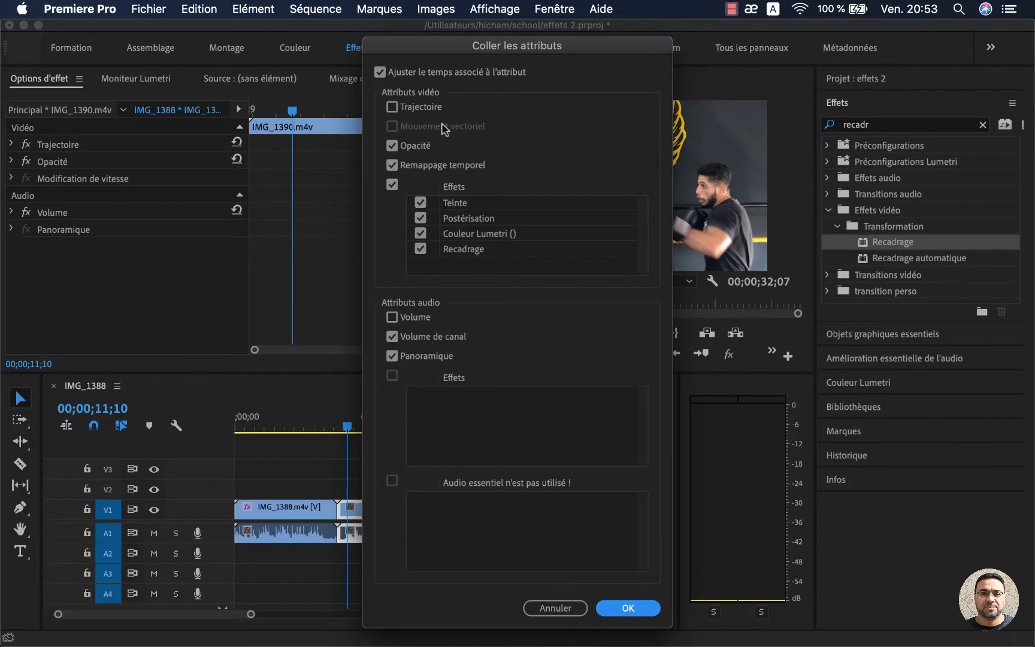
click(637, 611)
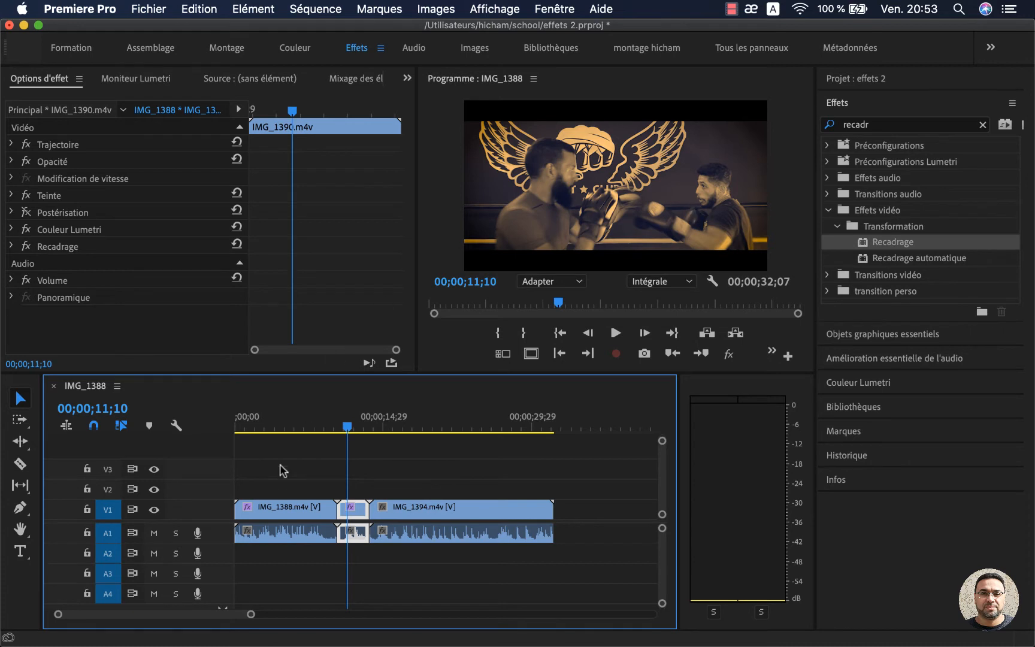
click(303, 425)
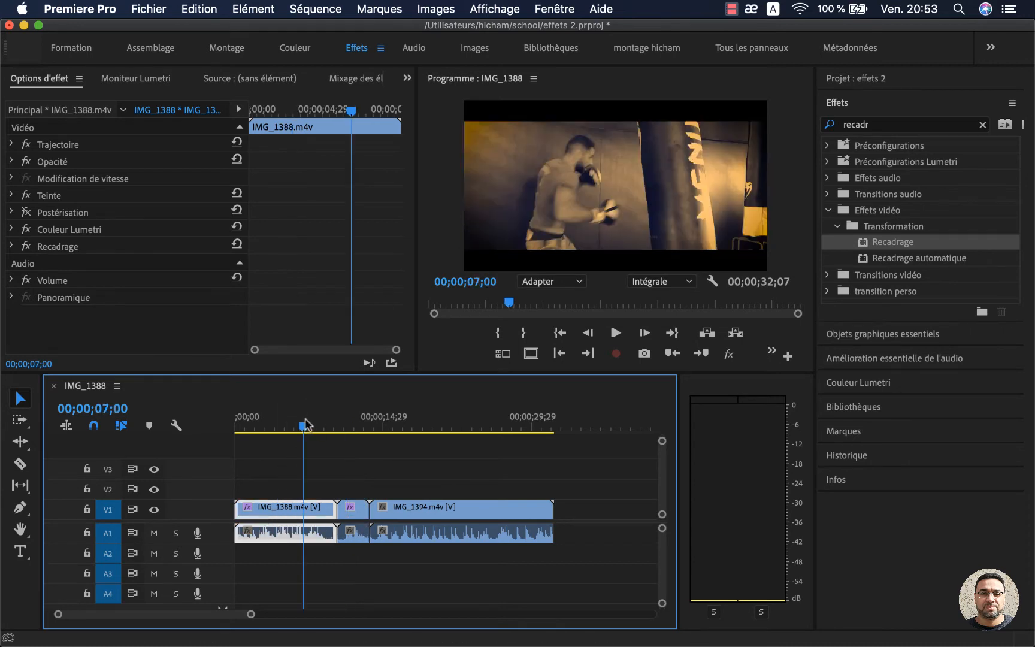
click(346, 426)
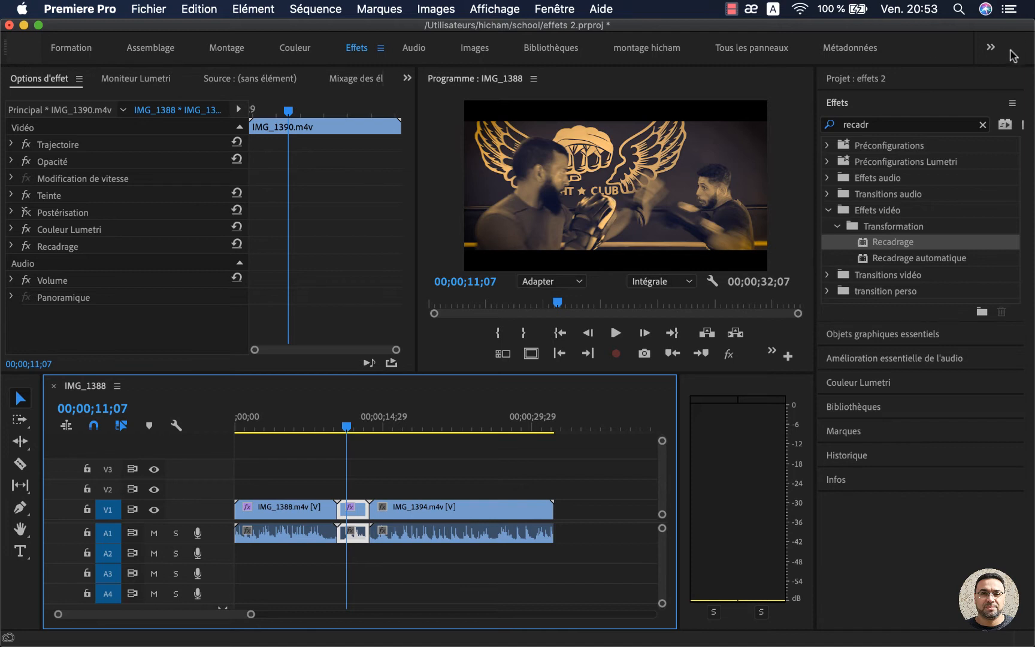
Clear the effects search and save IMG_1390.m4v's Teinte, Couleur Lumetri and Recadrage effects as a preset named "Teinte+vignete+bandes"
click(982, 124)
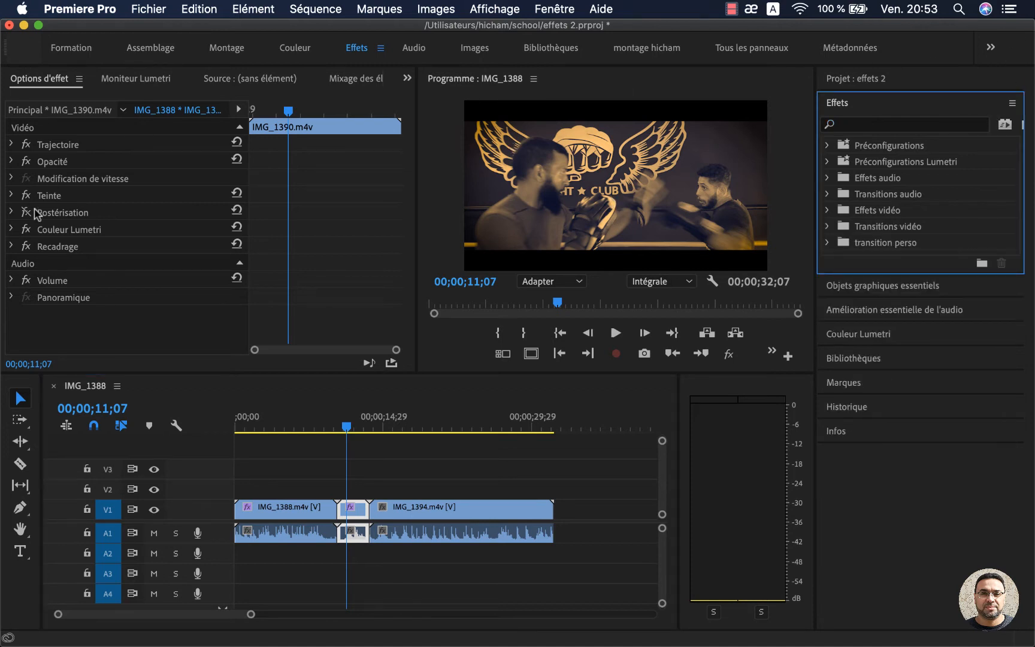
click(360, 512)
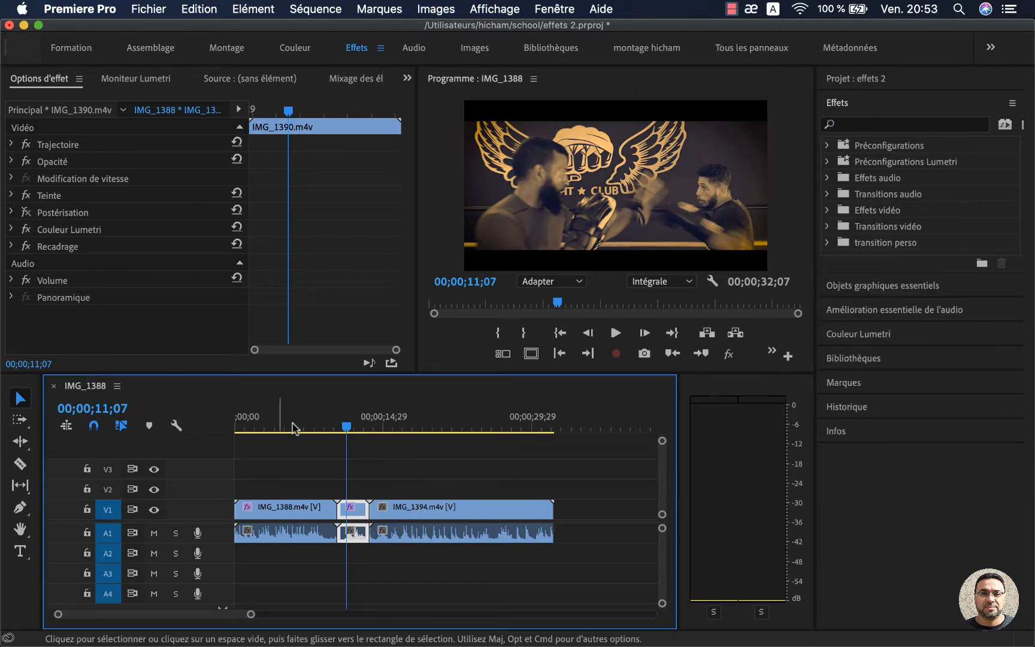
click(53, 134)
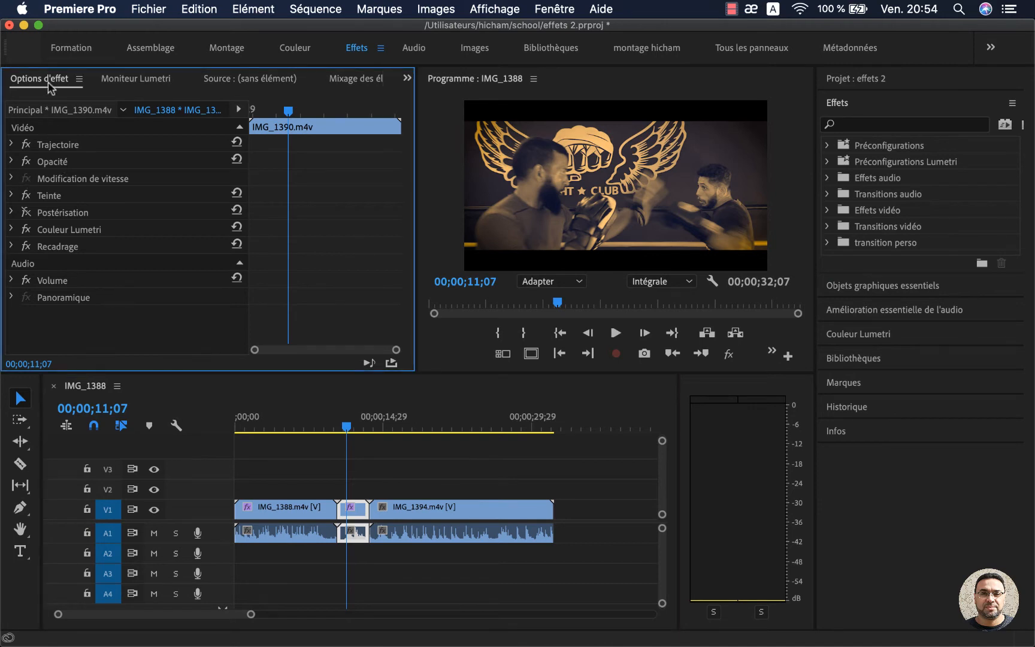
click(48, 195)
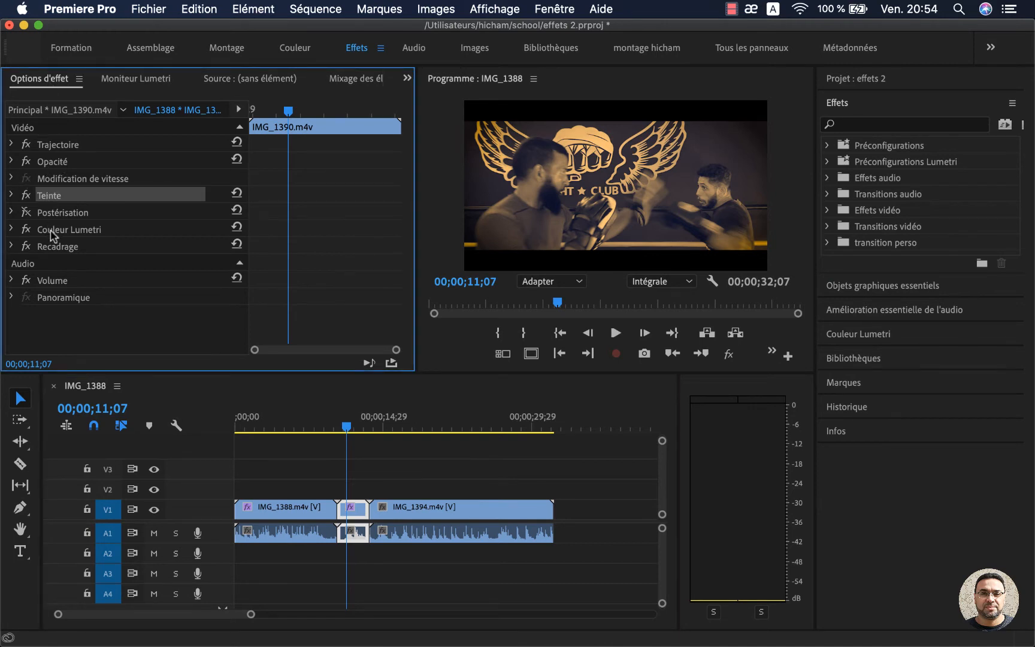
super+click(51, 229)
super+click(54, 246)
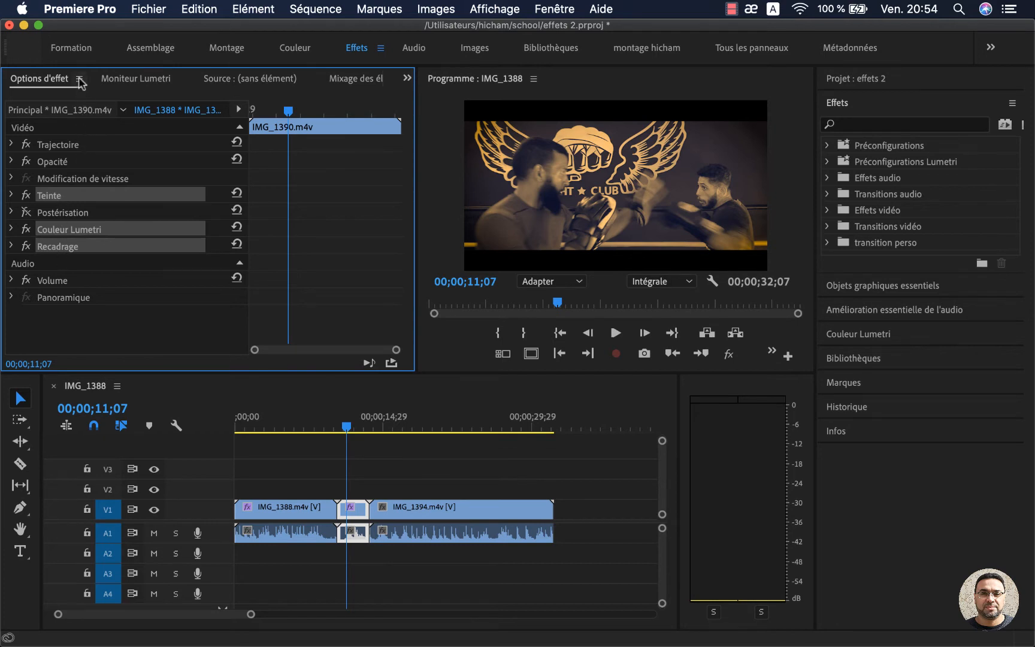
right_click(57, 196)
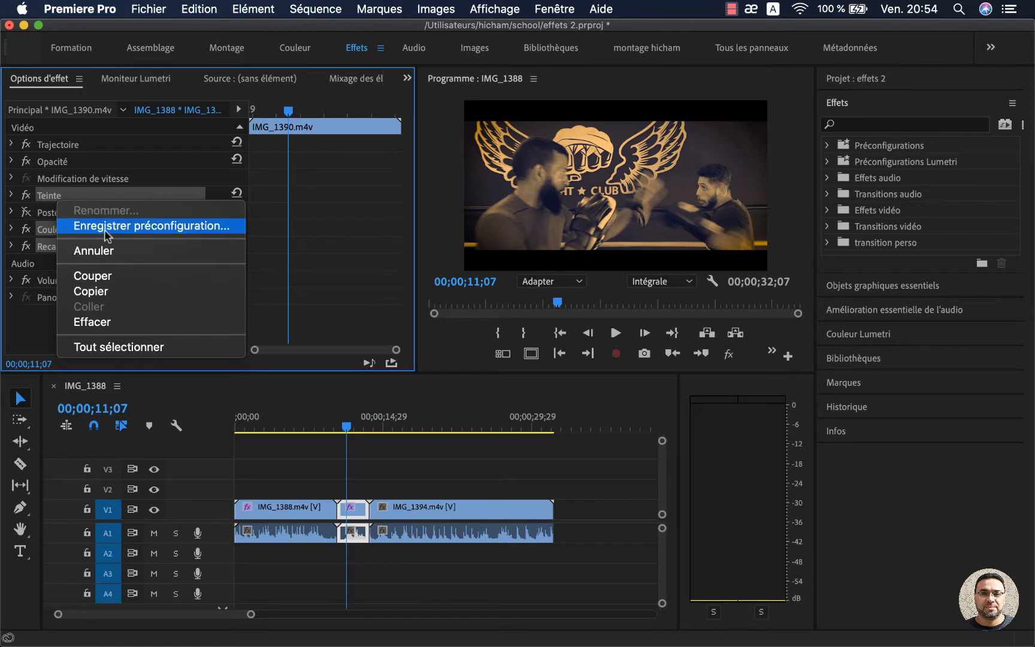
click(52, 89)
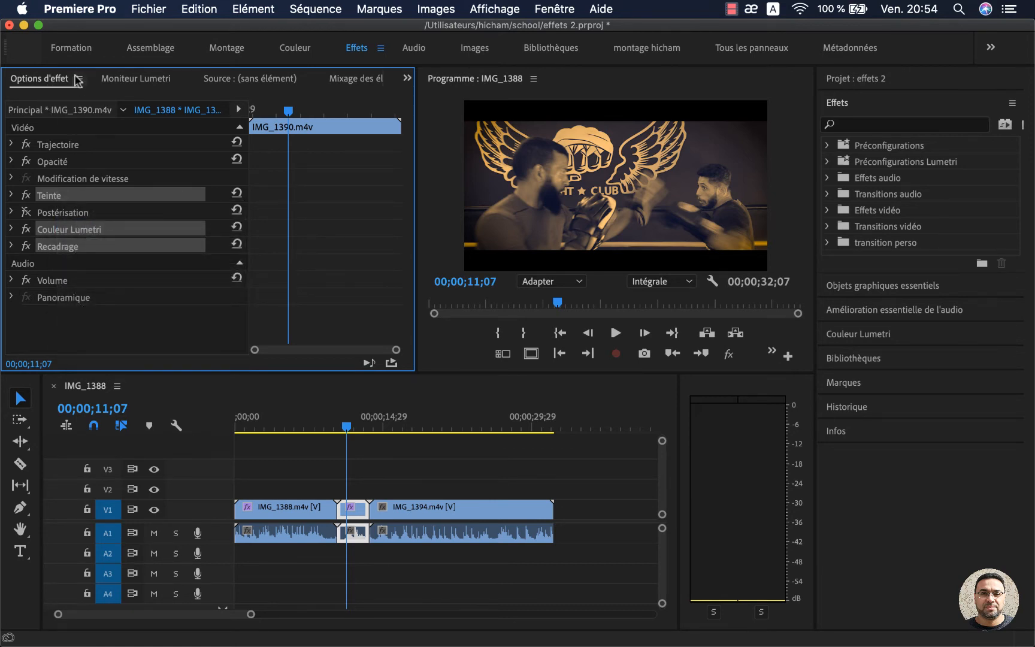
click(79, 78)
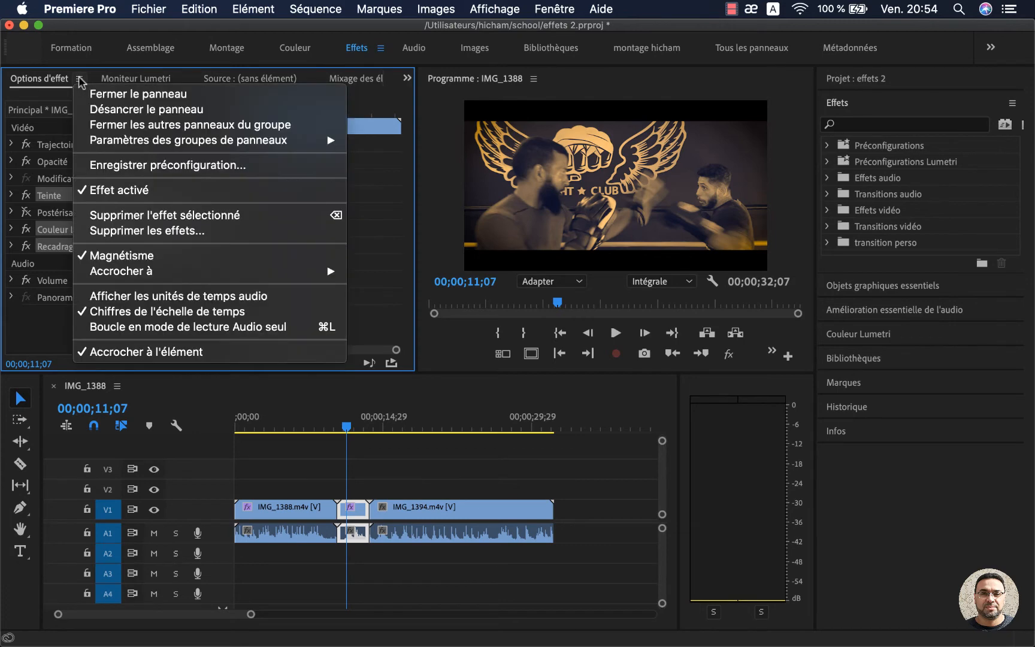
click(154, 168)
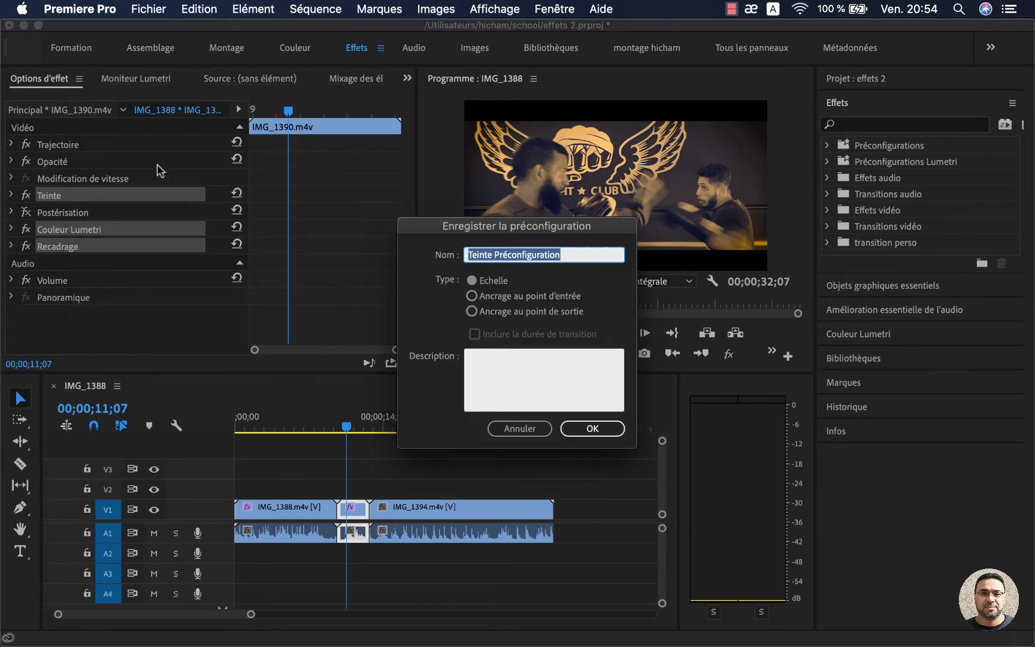
double_click(521, 261)
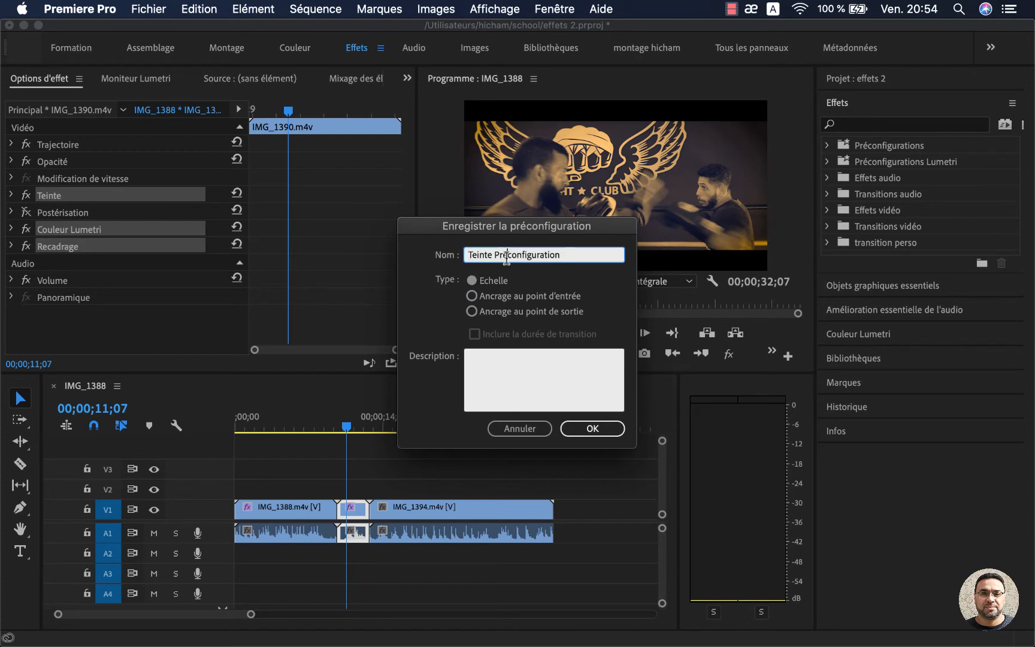
text(+vignete+bandes)
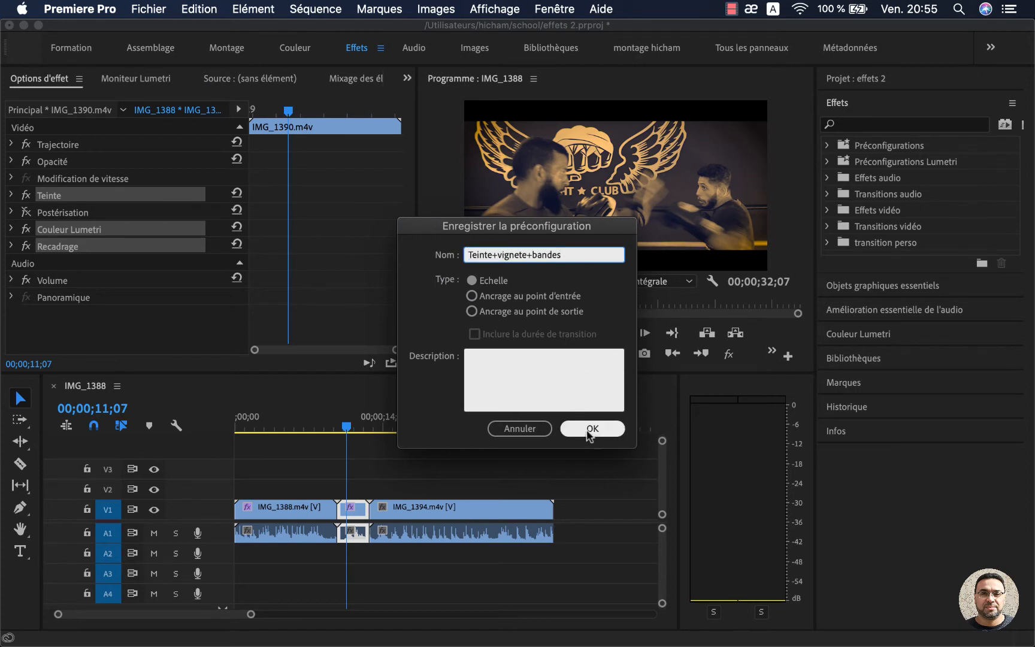
click(593, 429)
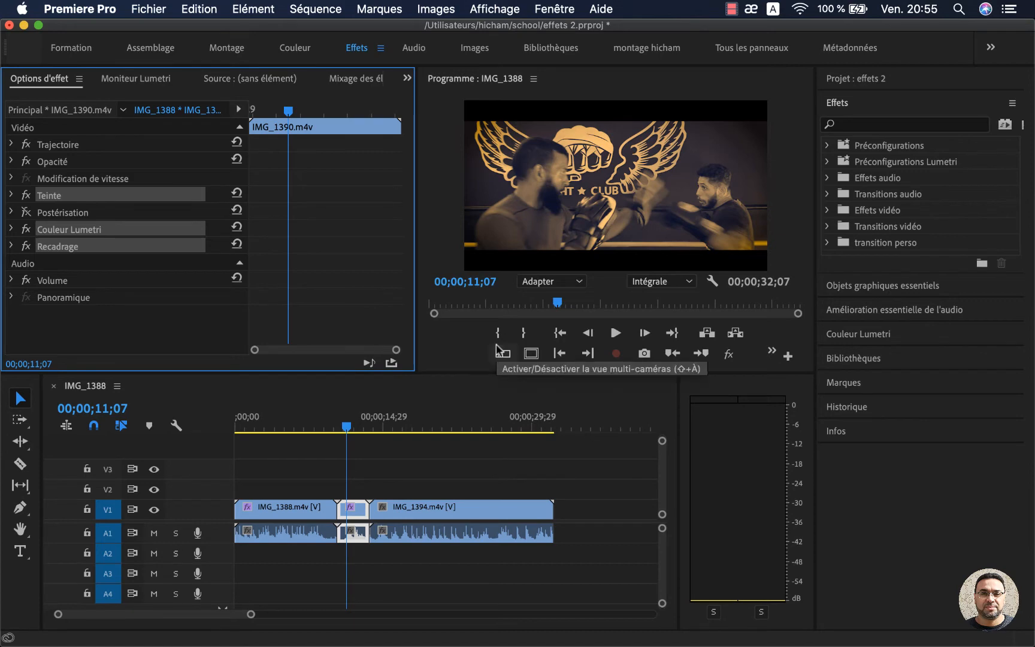
Expand the Préconfigurations folder and examine its built-in preset folders and the custom presets stored above them
click(148, 327)
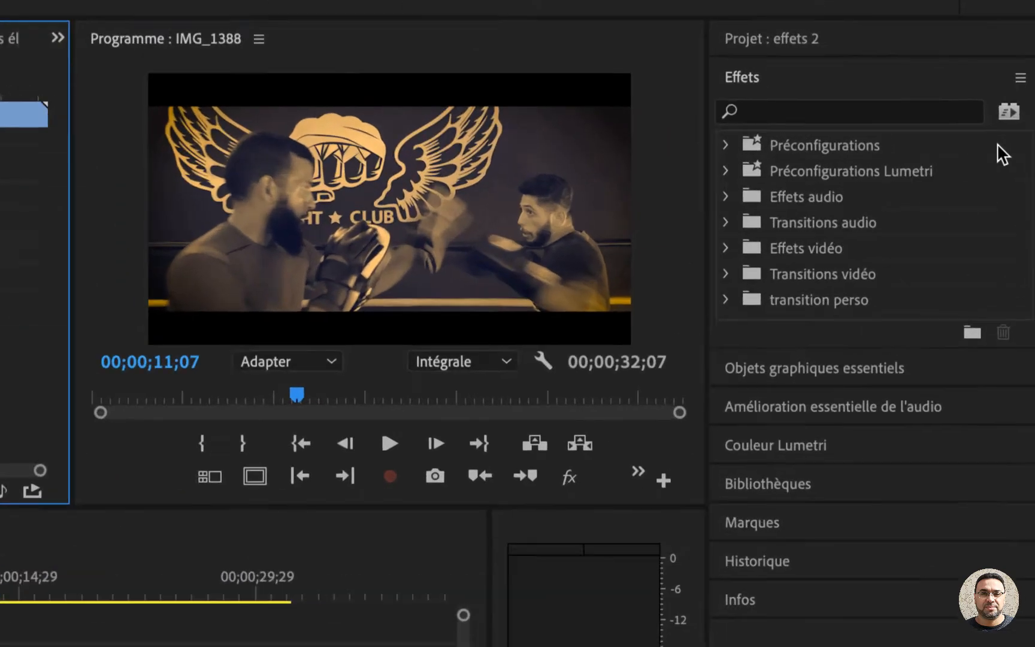
click(803, 140)
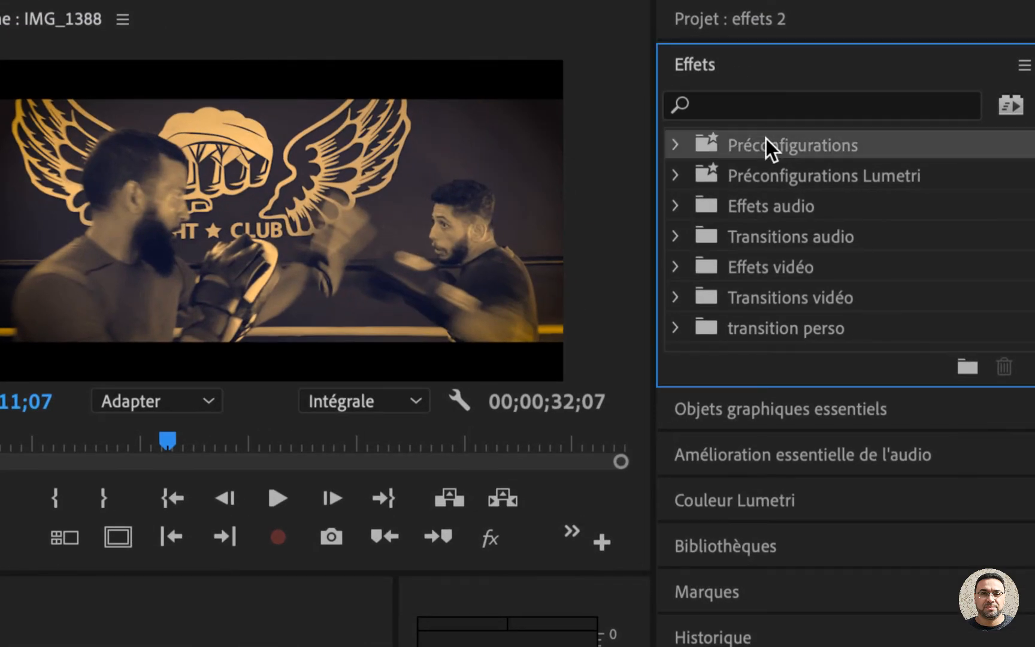
click(676, 145)
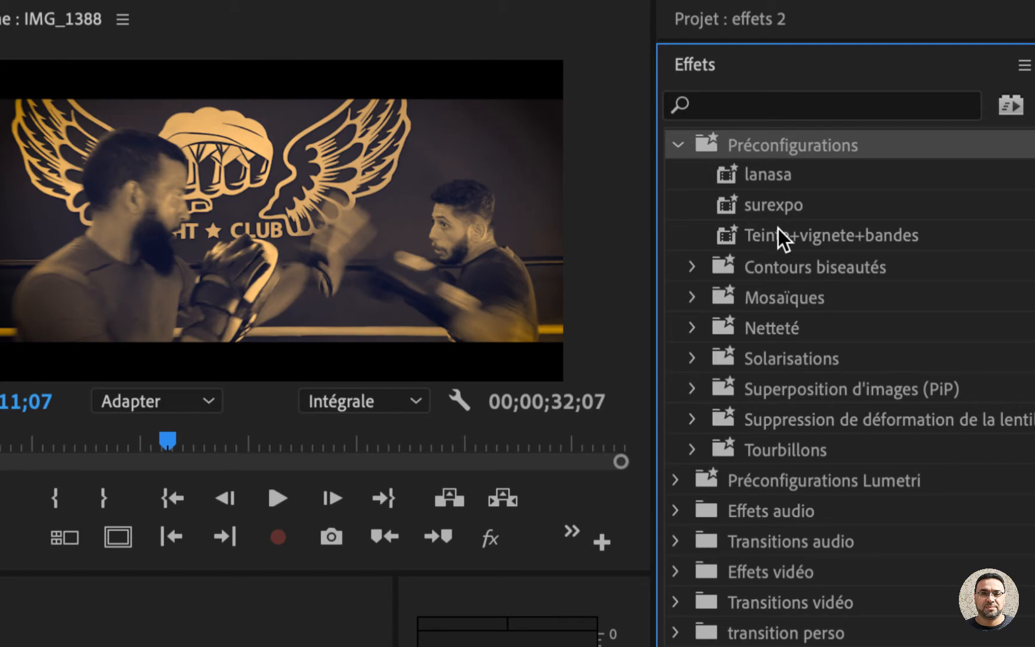
click(730, 267)
click(726, 288)
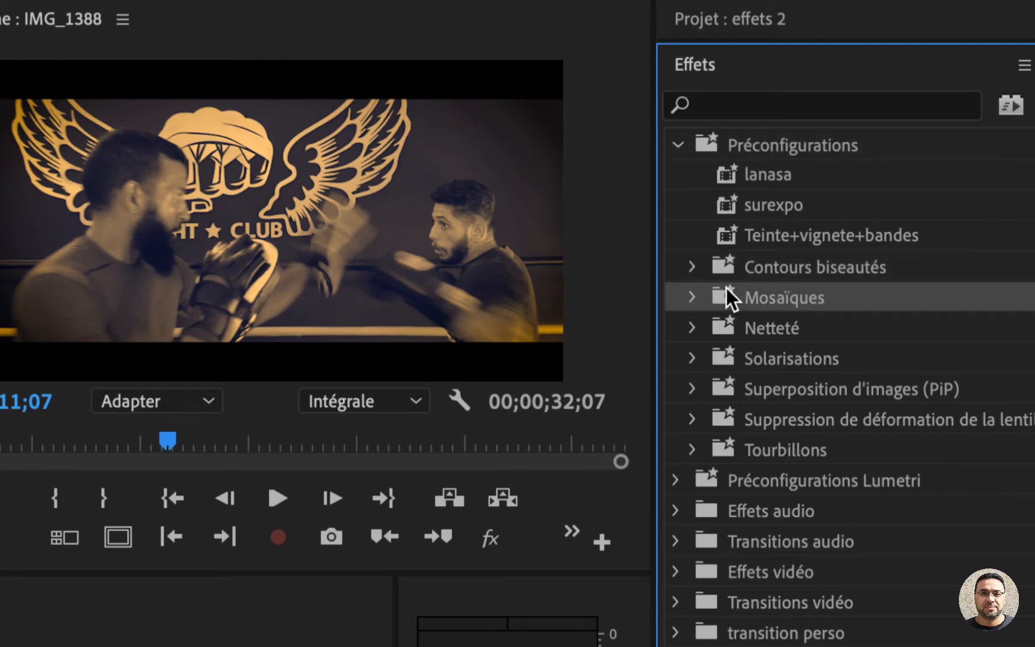
click(725, 316)
click(725, 350)
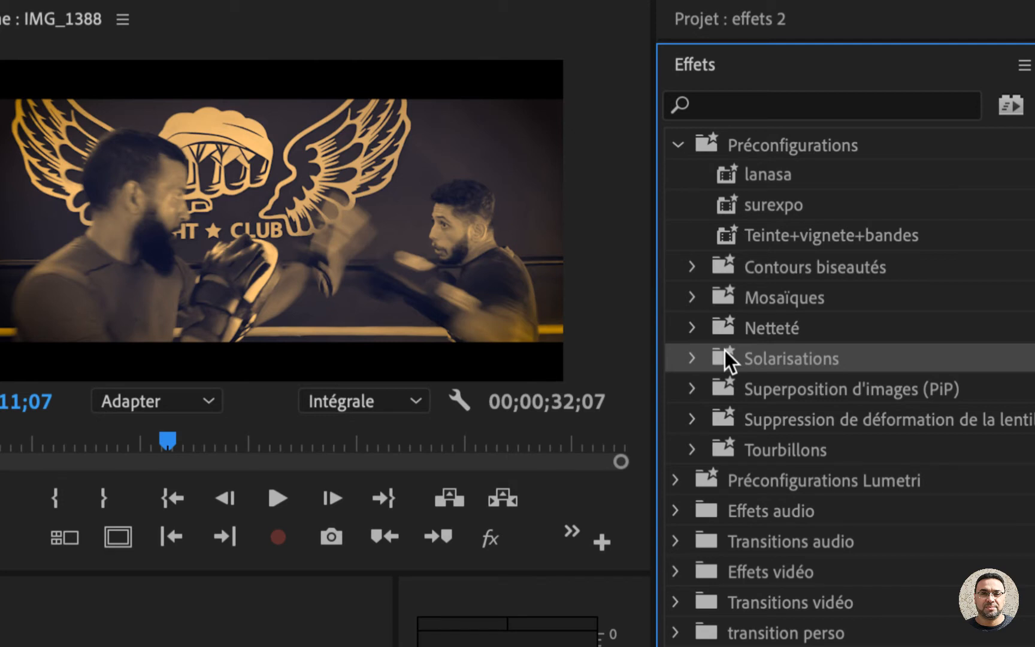
click(762, 170)
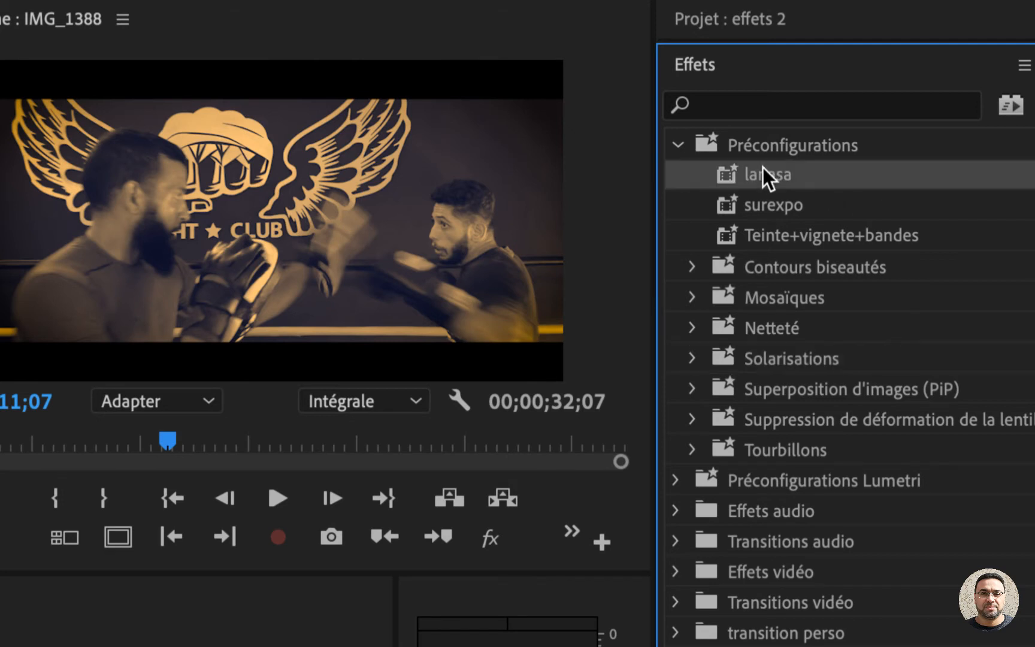
click(771, 198)
Apply the Teinte+vignette+bandes preset to IMG_1394.m4v, review its Teinte, Couleur Lumetri and Recadrage effects, and deselect the clip
click(789, 240)
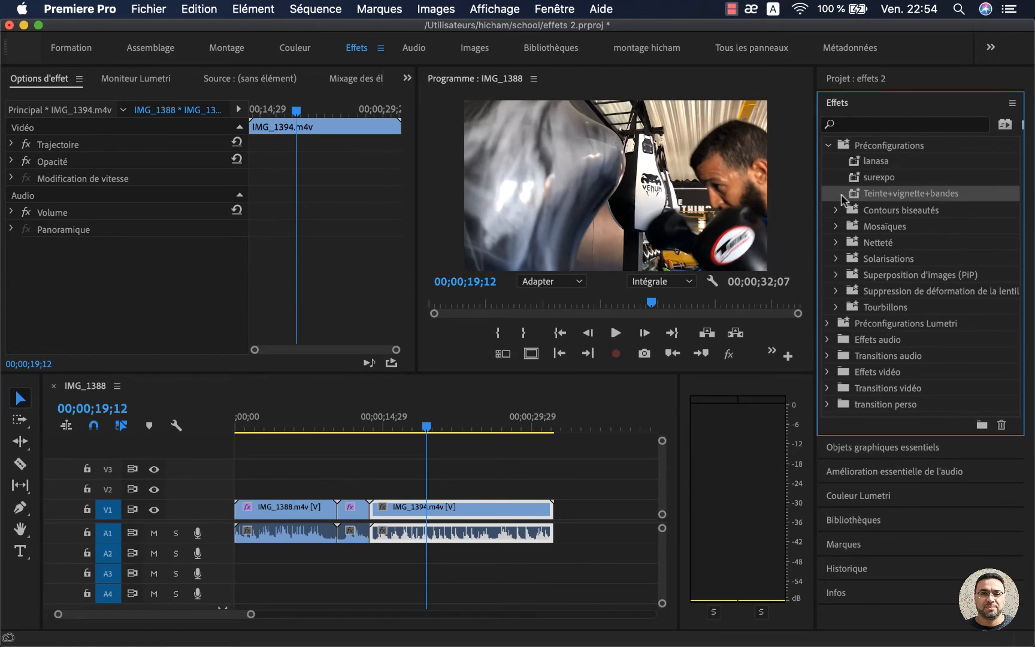
drag(855, 199, 481, 506)
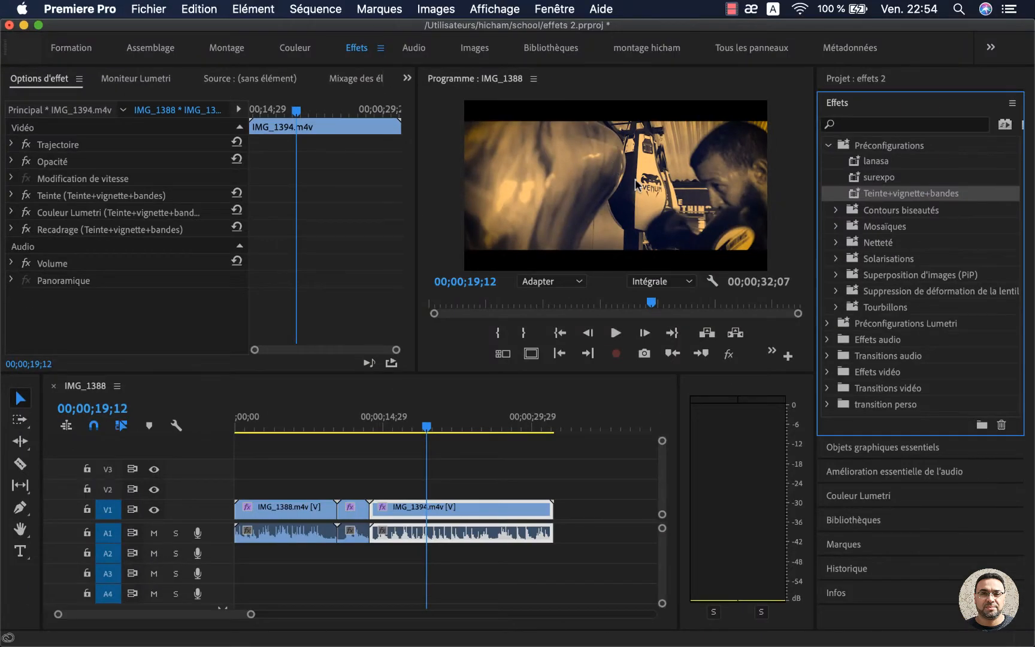
click(67, 195)
click(63, 213)
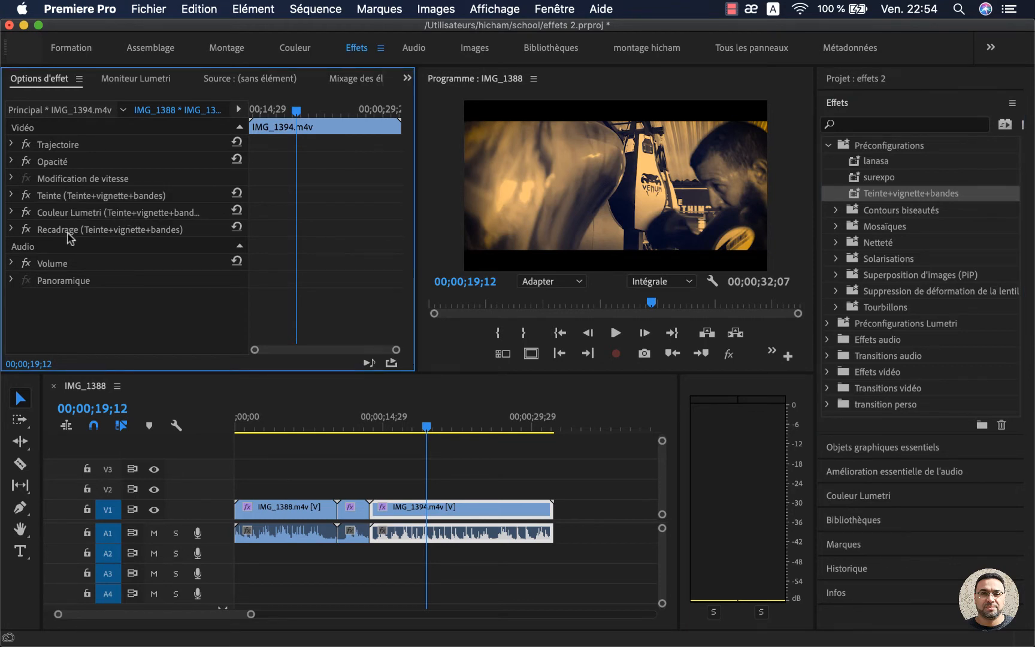
click(70, 234)
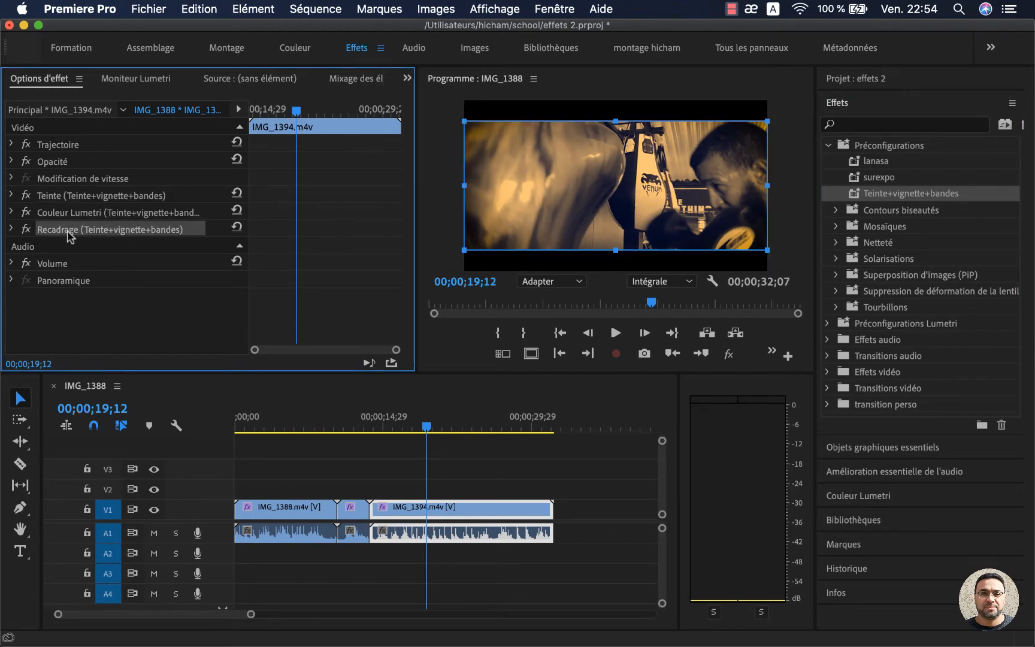
click(462, 473)
click(886, 194)
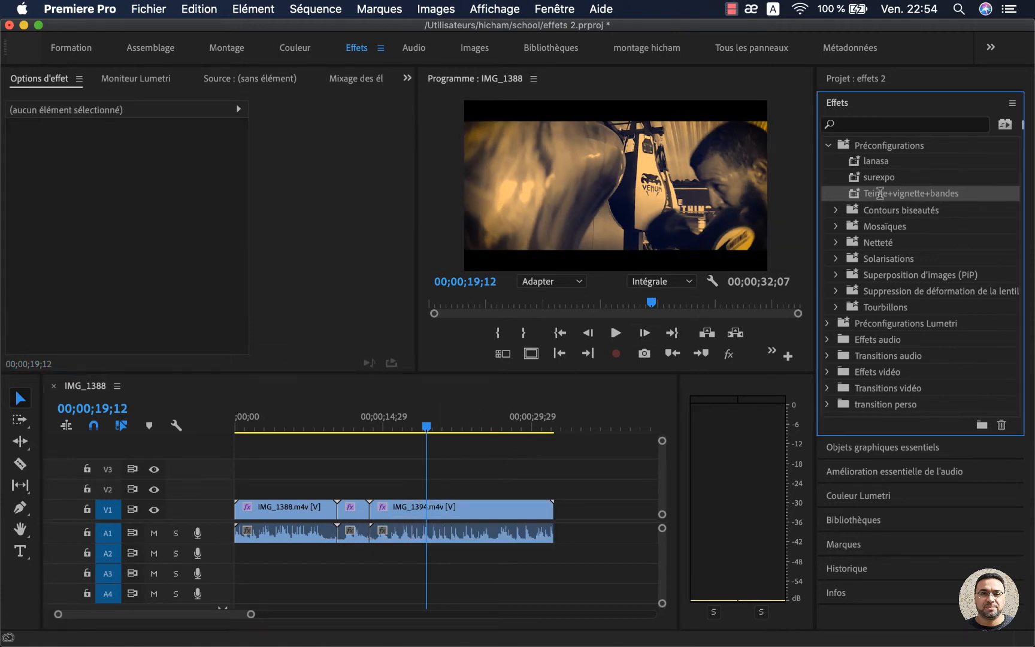
Select IMG_1394.m4v on the timeline and undo the application of the Teinte+vignette+bandes preset
key(Return)
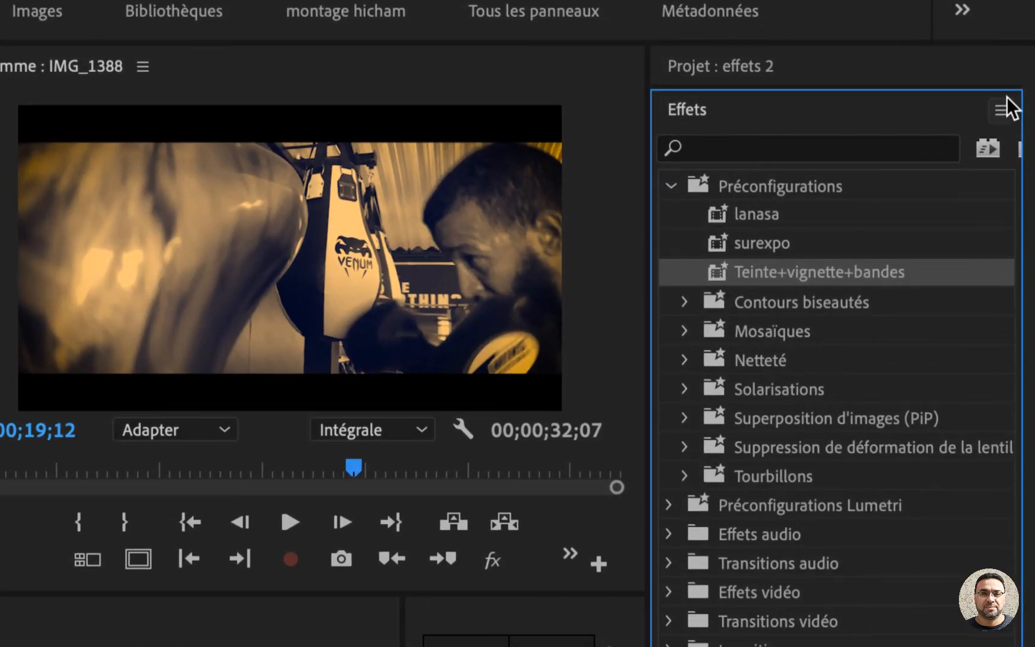
click(1000, 111)
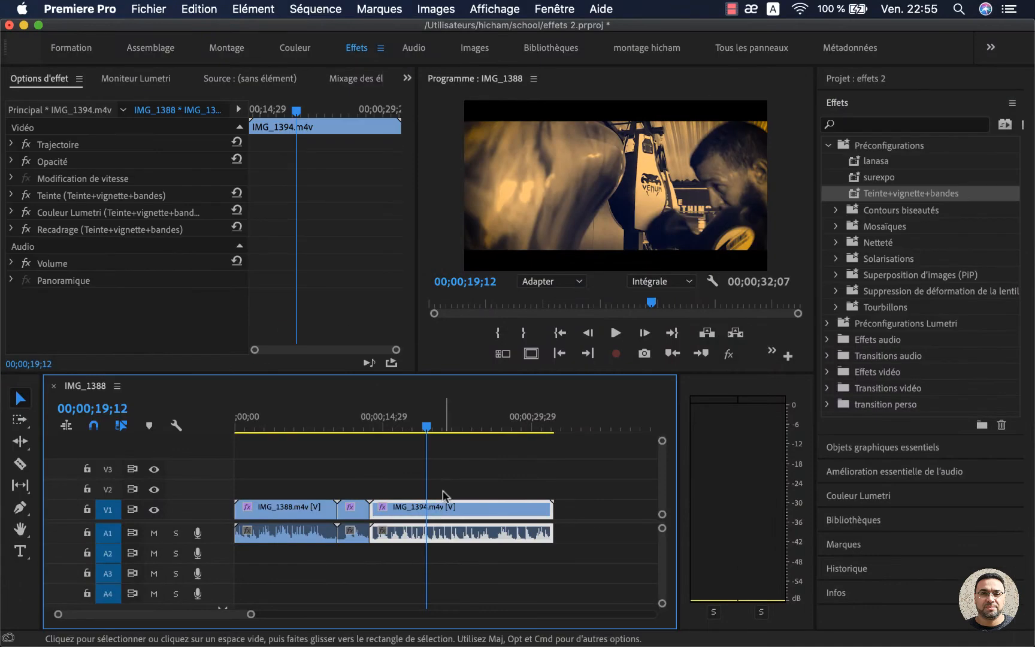
click(442, 489)
click(440, 507)
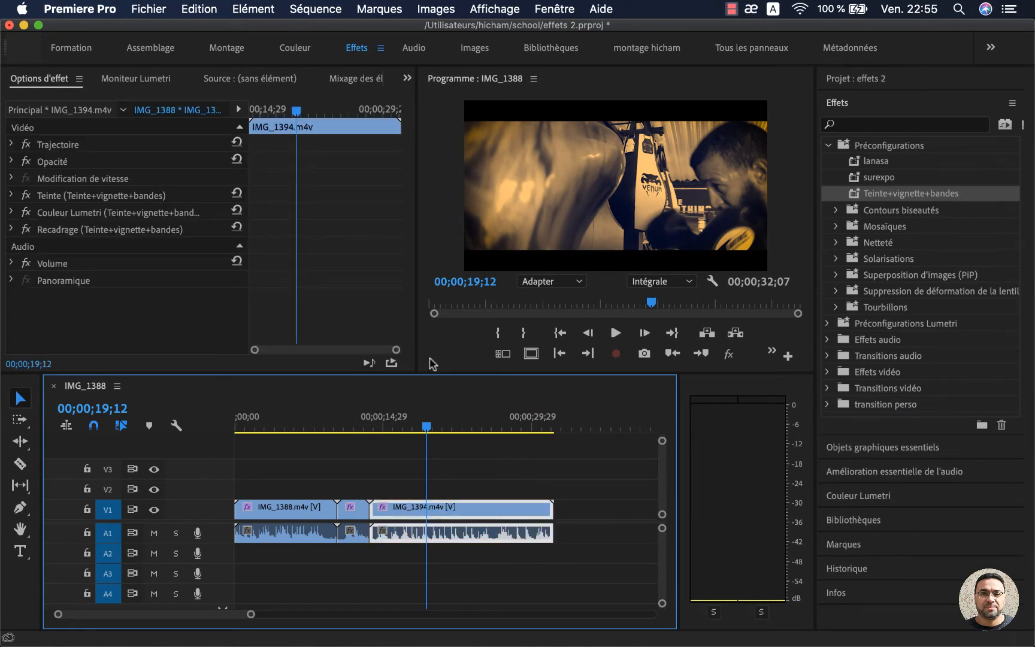
key(super+z)
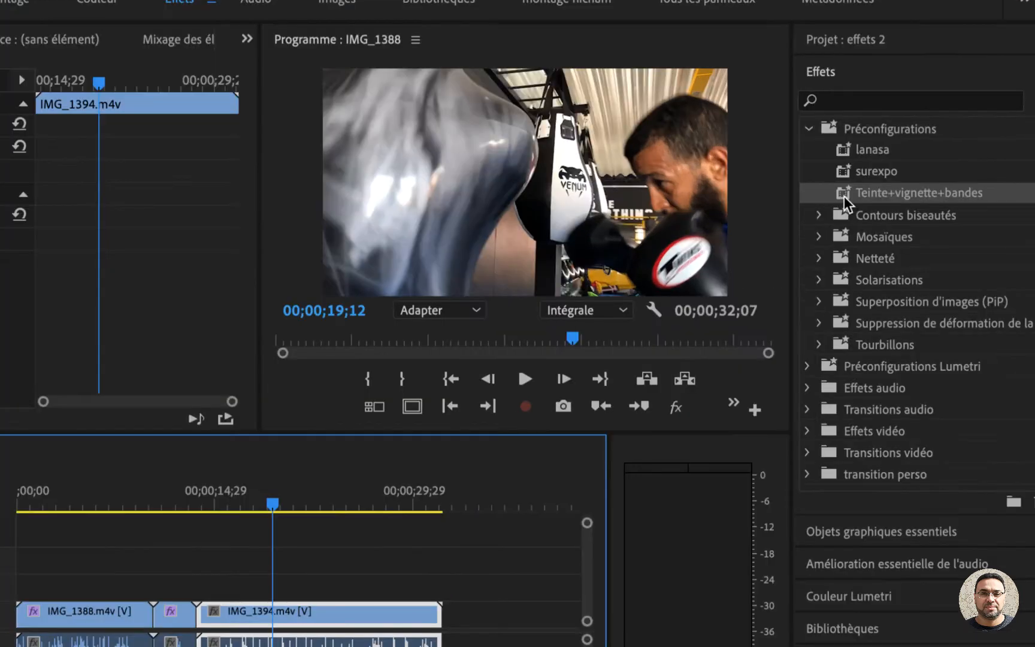
Try applying the Teinte+vignette+bandes preset to the selected IMG_1394.m4v again, and undo its effects
click(855, 193)
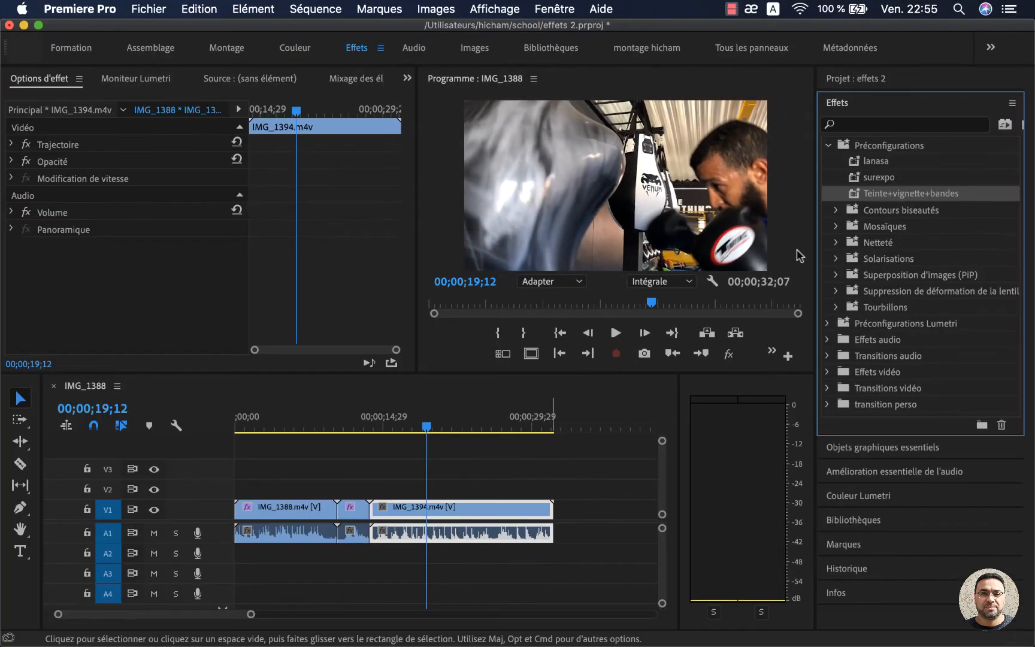
click(858, 194)
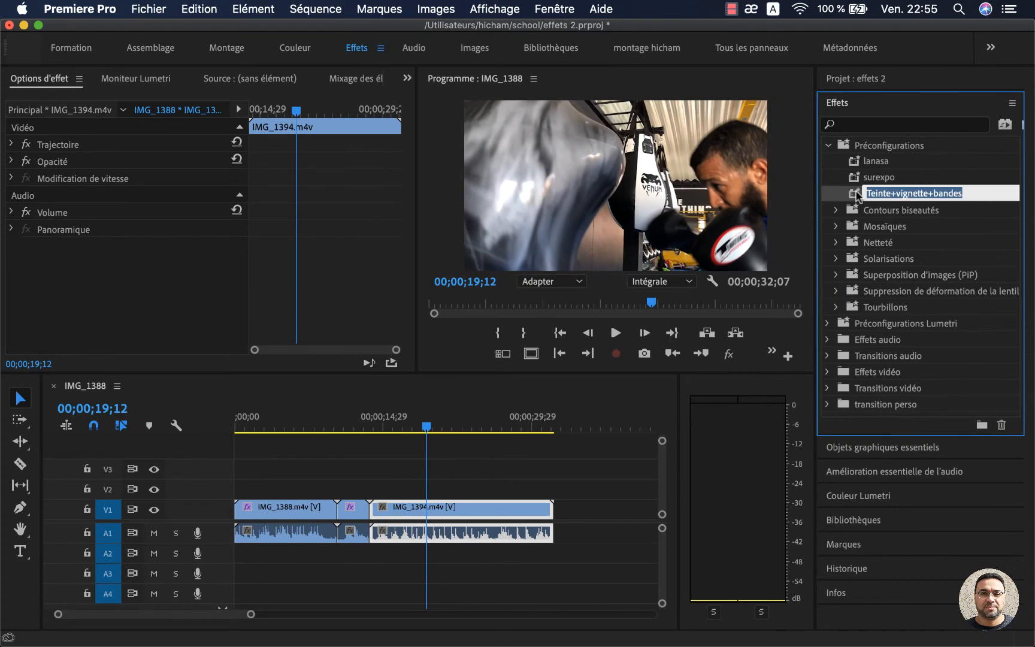
double_click(857, 195)
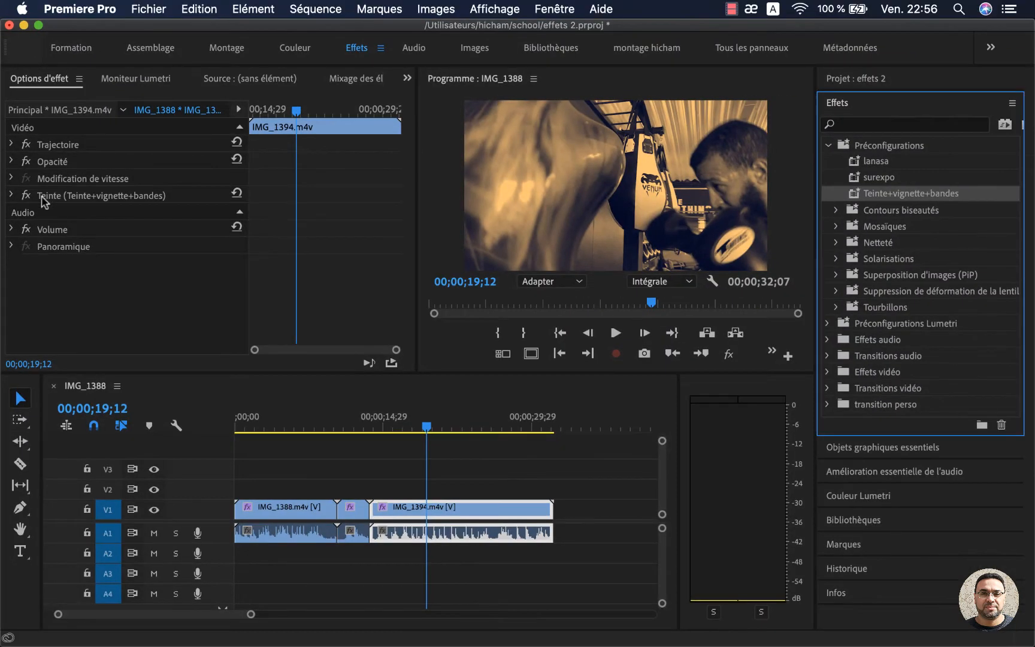
key(super+z)
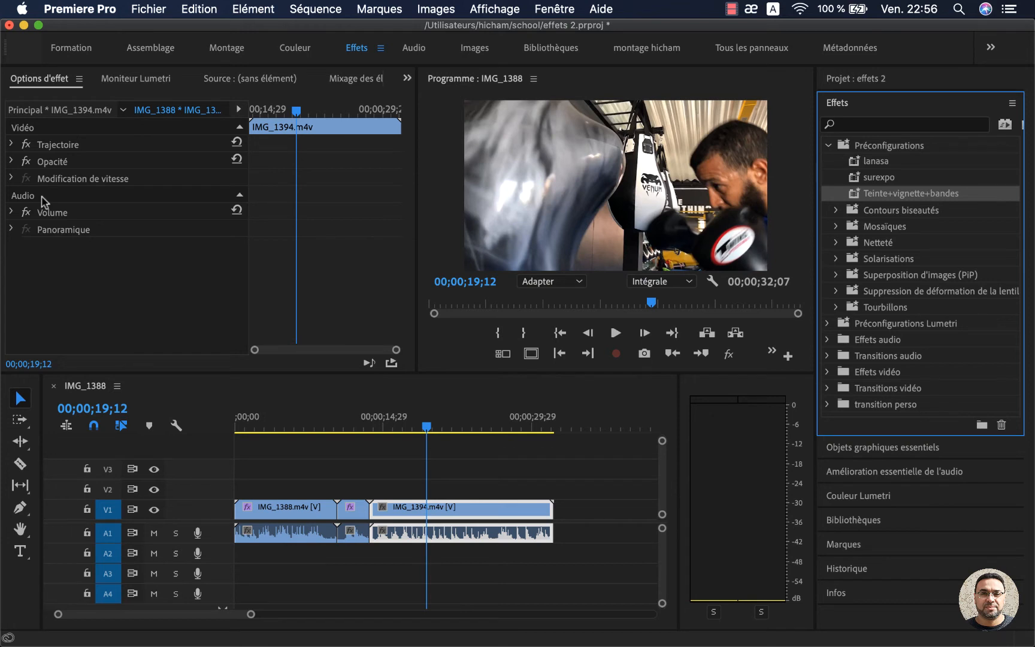
drag(44, 201, 42, 199)
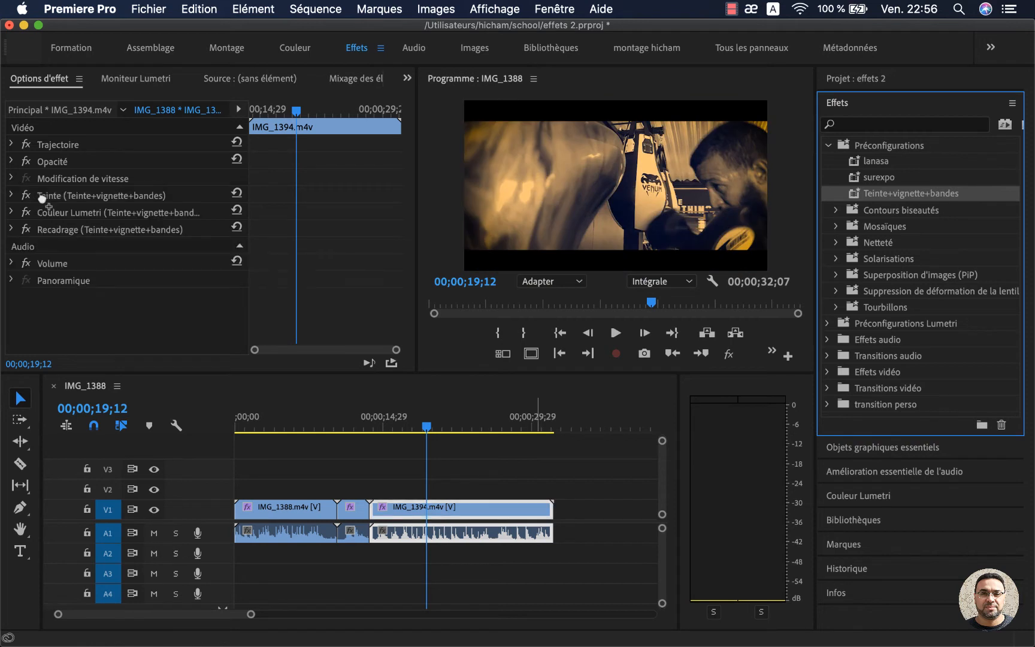
key(super+z)
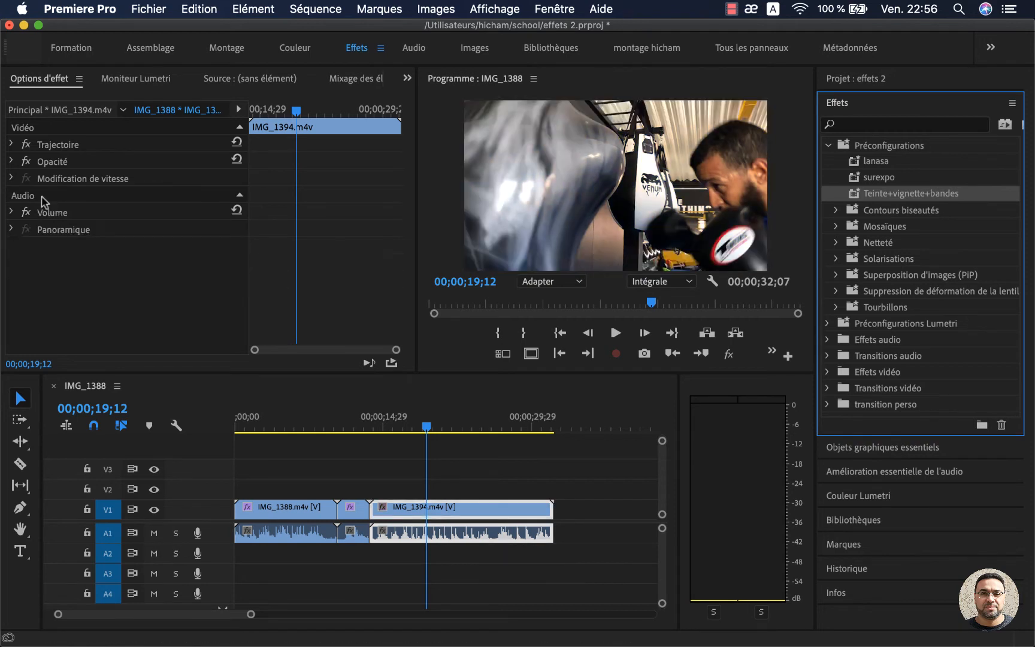
Restore the Teinte+vignette+bandes preset's Teinte, Couleur Lumetri and Recadrage effects on IMG_1394.m4v
key(Return)
key(Return)
key(Return)
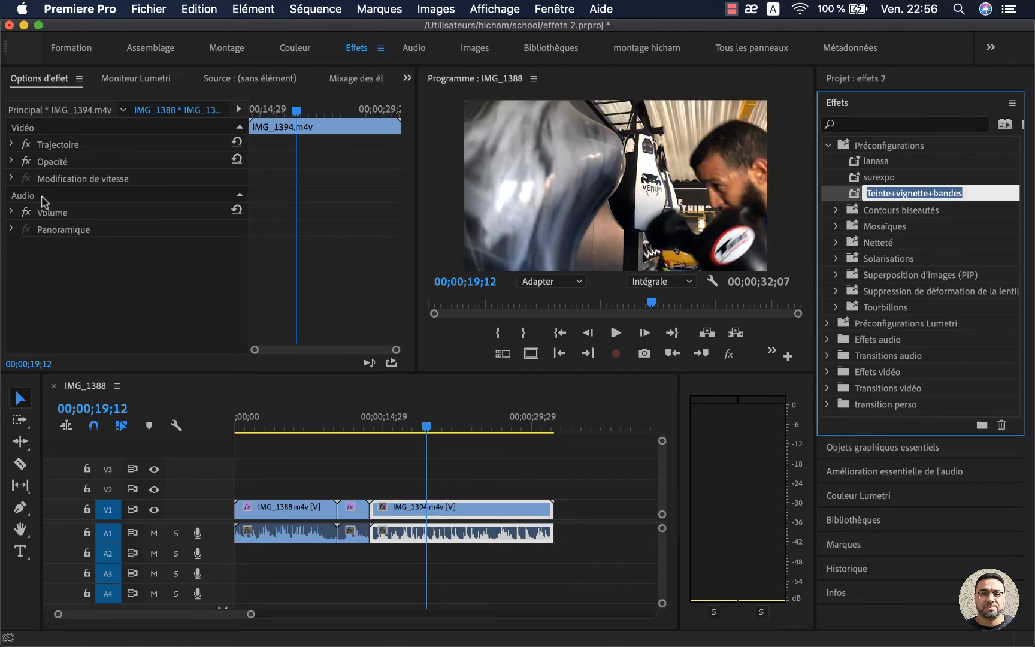
key(Return)
key(super+shift+z)
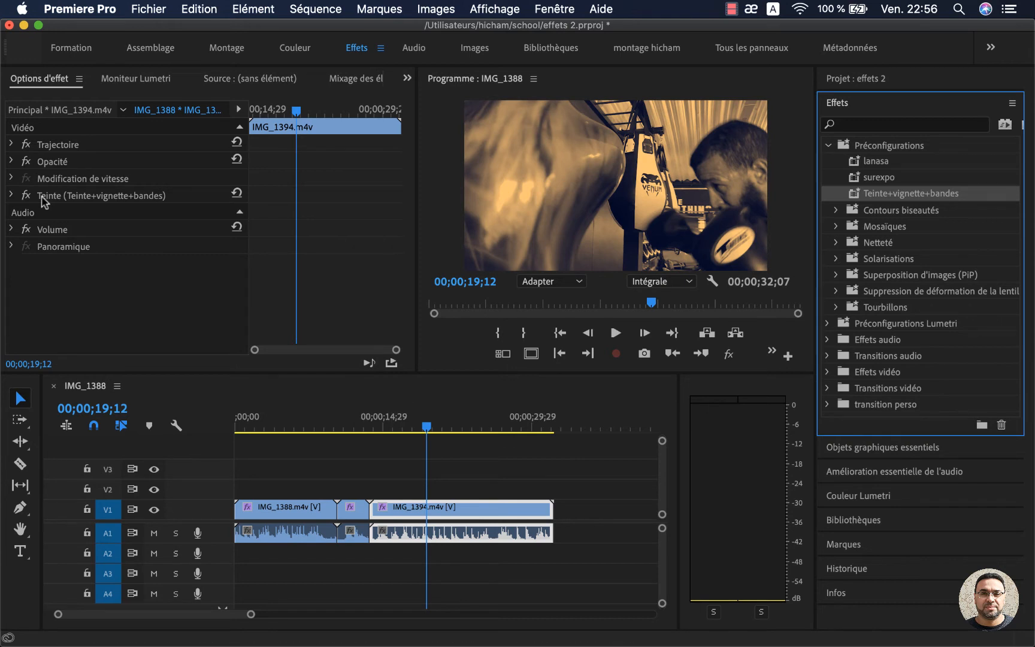
click(42, 201)
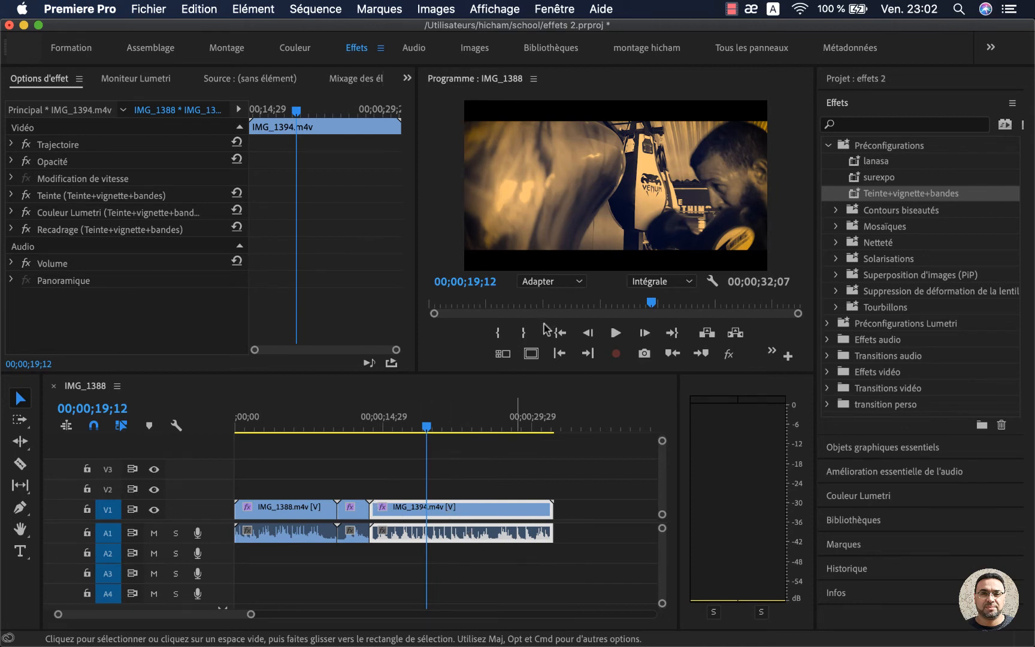
Remove all checked video and audio attributes from IMG_1394.m4v, including Teinte, Couleur Lumetri and Recadrage
right_click(476, 506)
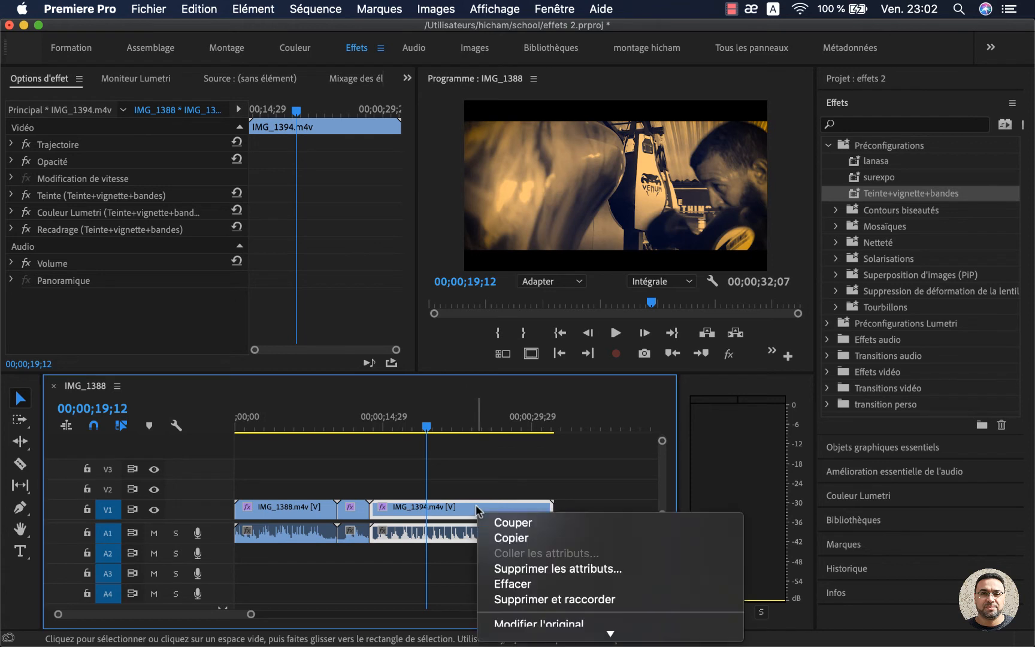
click(550, 569)
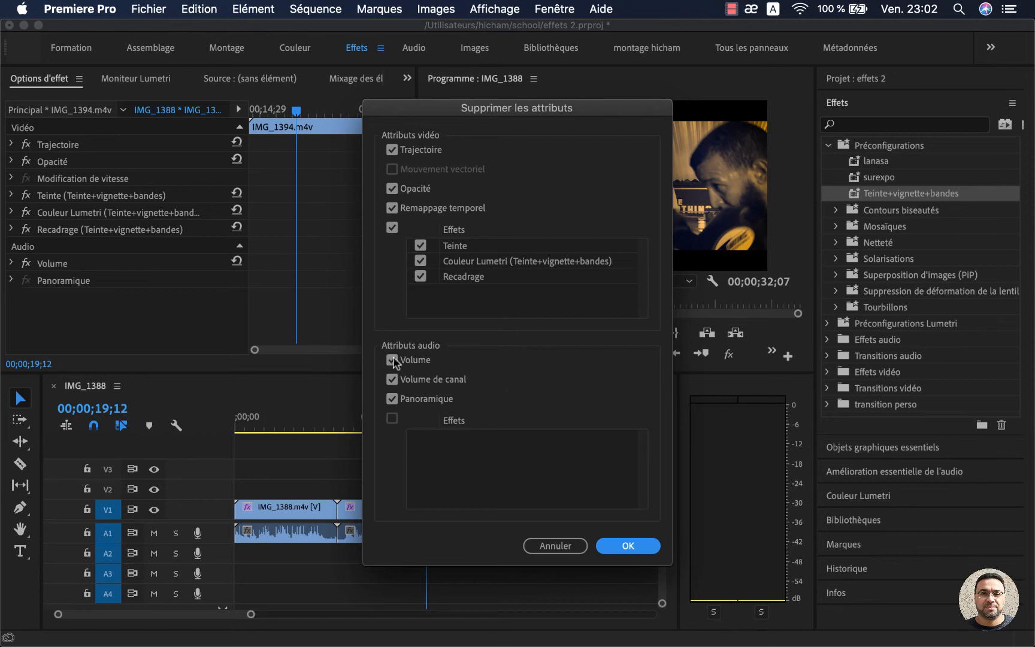
click(627, 547)
Select IMG_1388.m4v and IMG_1390.m4v together and remove their attributes, including Teinte, Postérisation, Couleur Lumetri and Recadrage
click(301, 426)
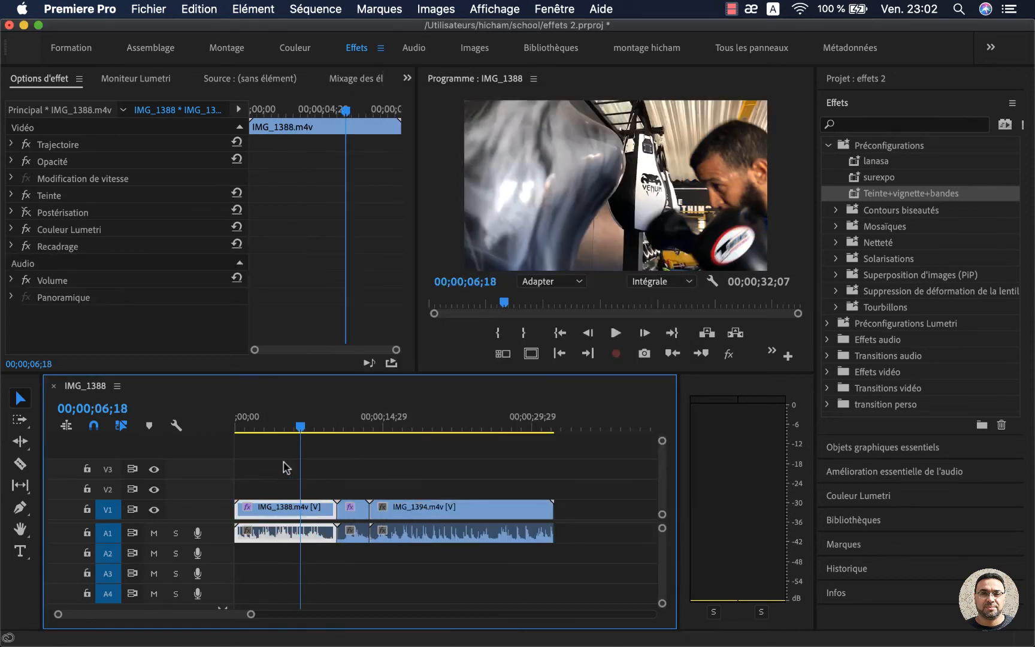
drag(273, 469, 355, 539)
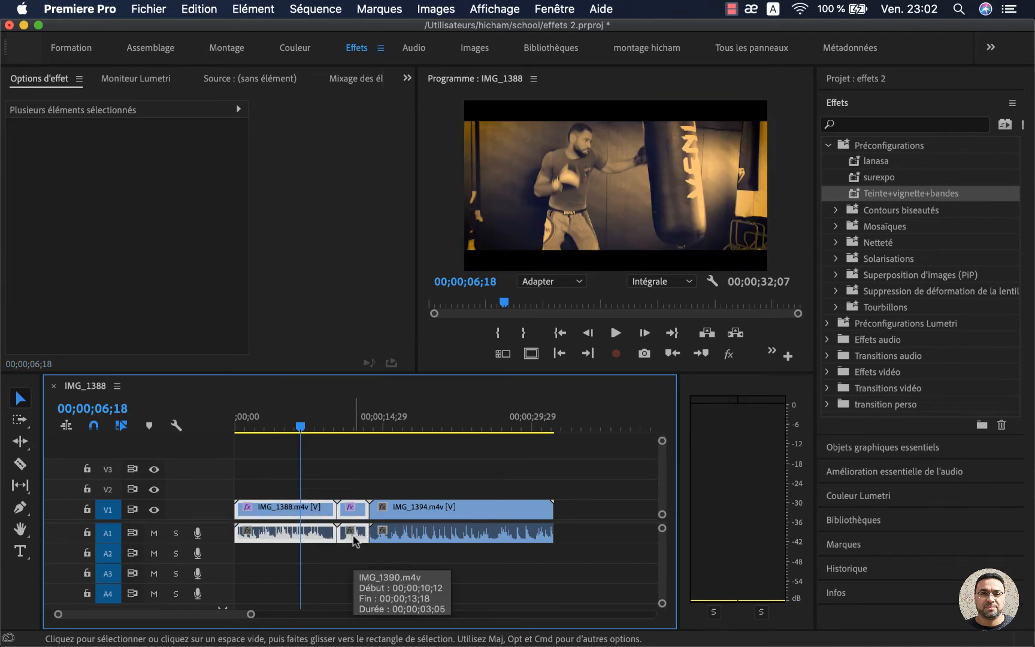
right_click(356, 540)
click(461, 569)
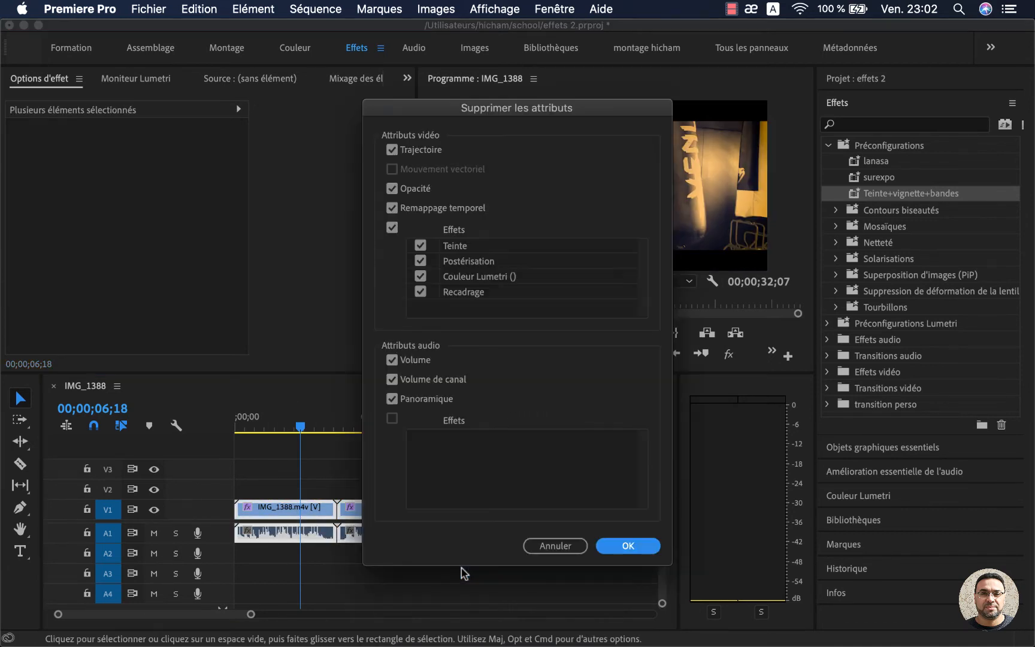
click(623, 545)
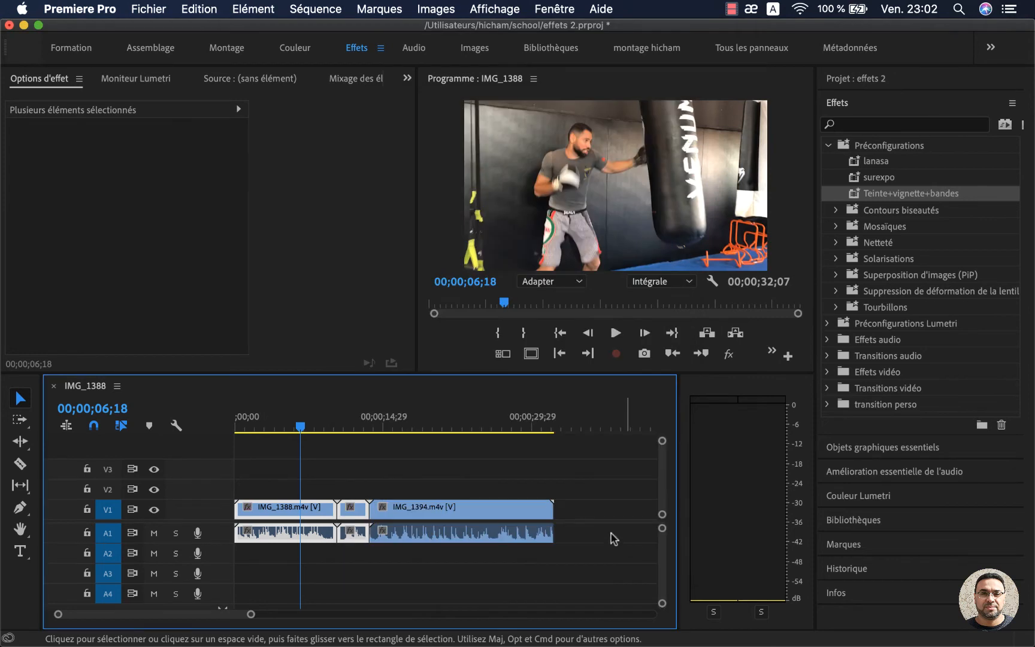
Move the playhead to 00;00;05;18, then display the effets 2 project's media and widen that area
click(291, 428)
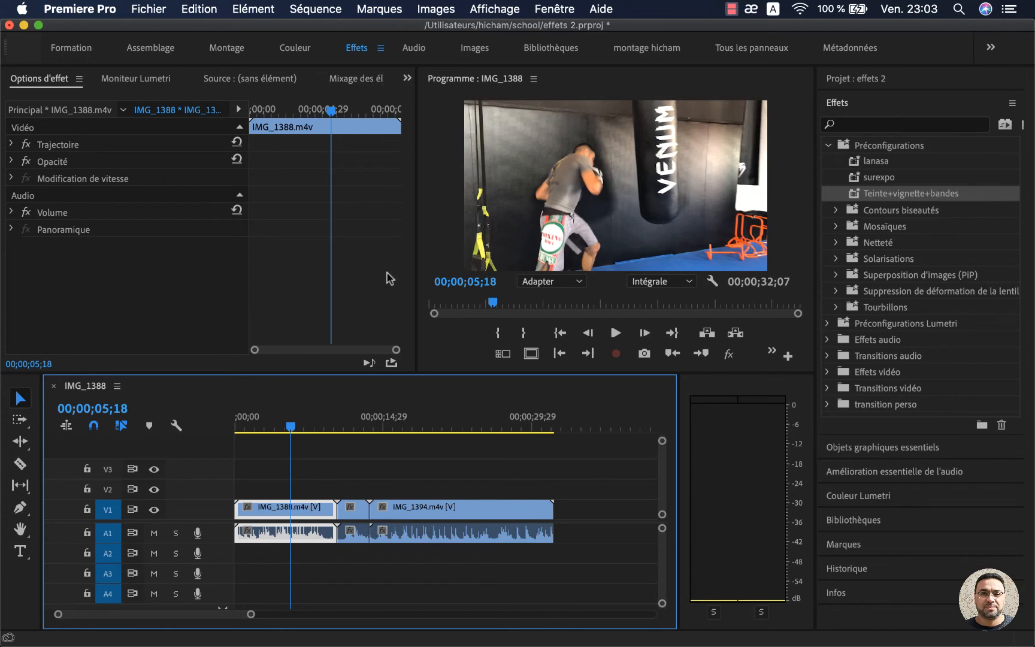
click(76, 78)
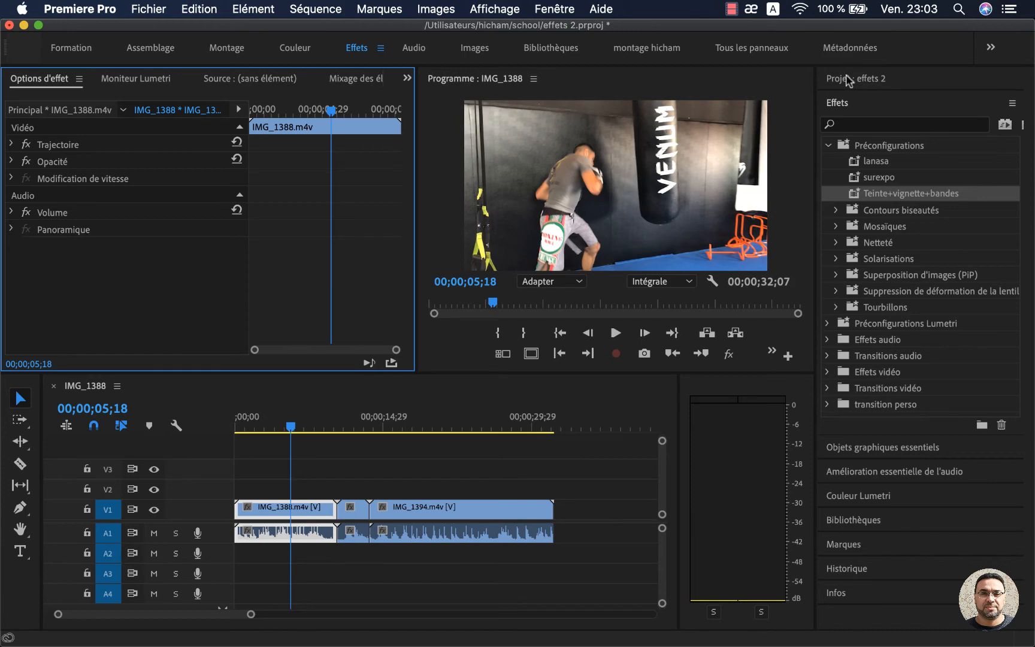
click(878, 81)
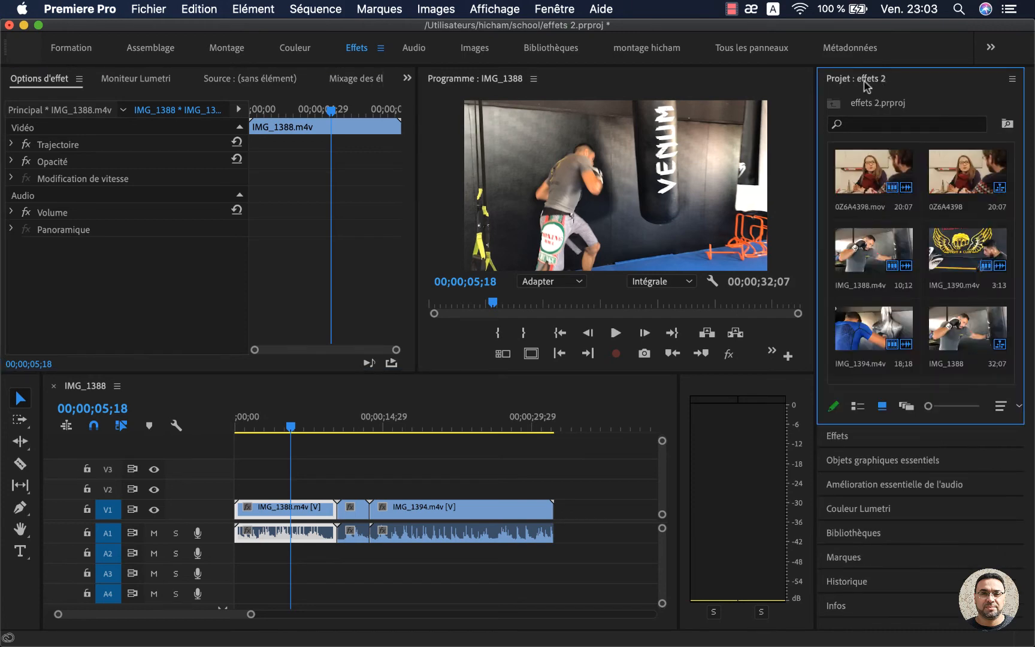
click(864, 82)
click(864, 82)
drag(814, 294, 640, 252)
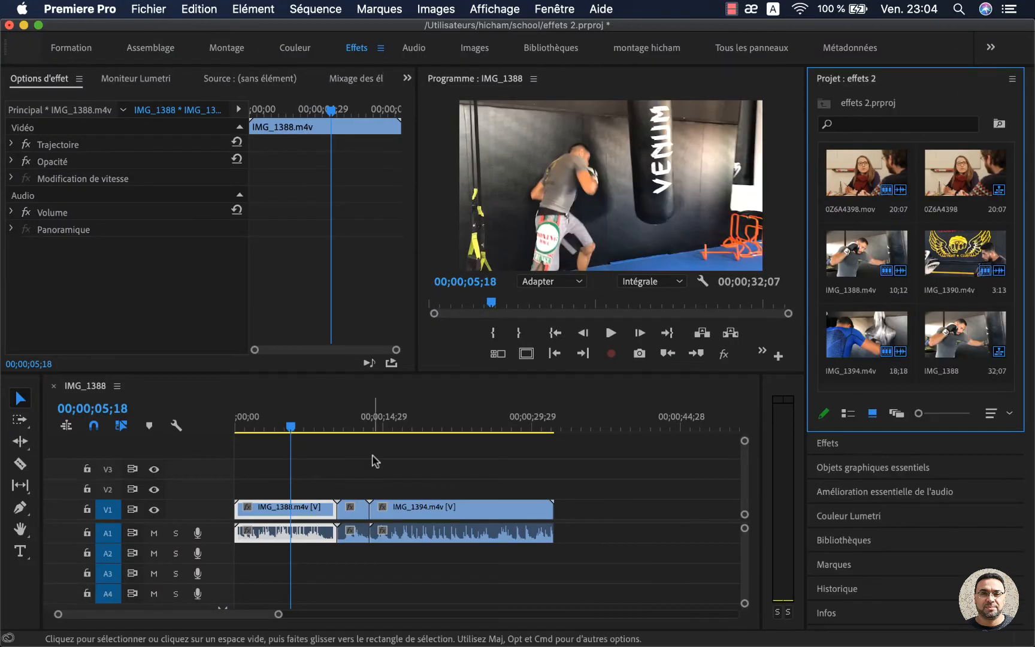
Compare the availability of the new Calque d'effets option with the project active and with the clip's effect options active
click(150, 8)
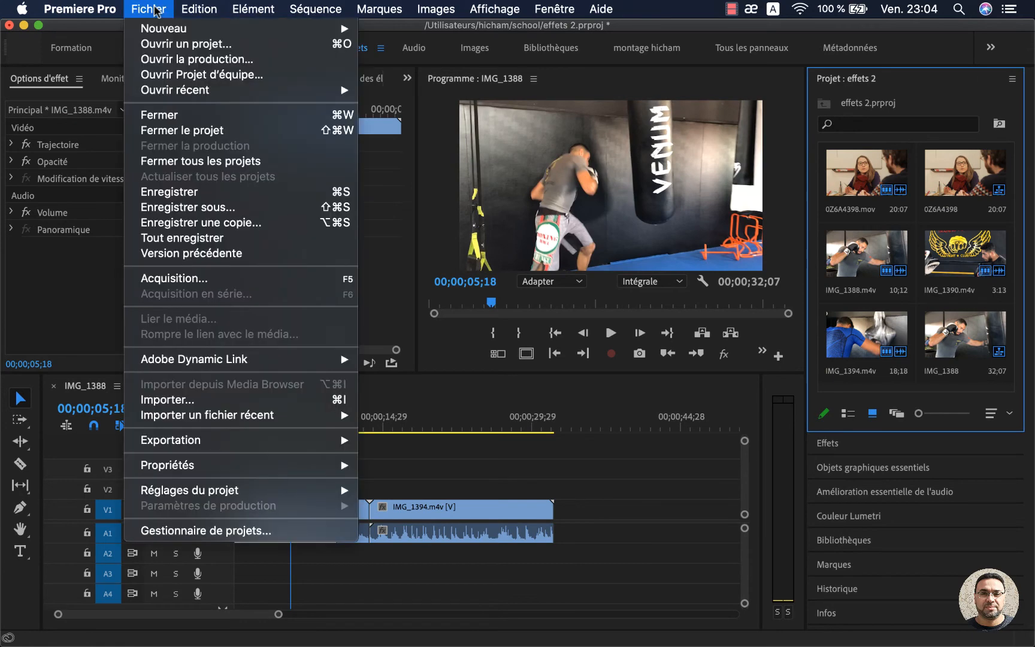
mouse_move(171, 31)
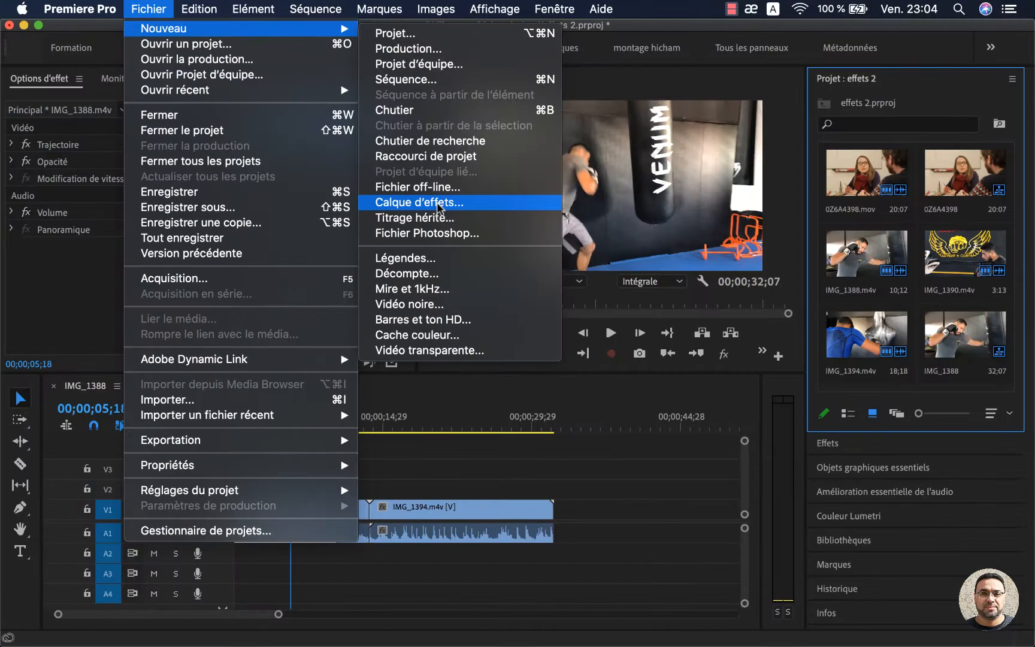
click(381, 440)
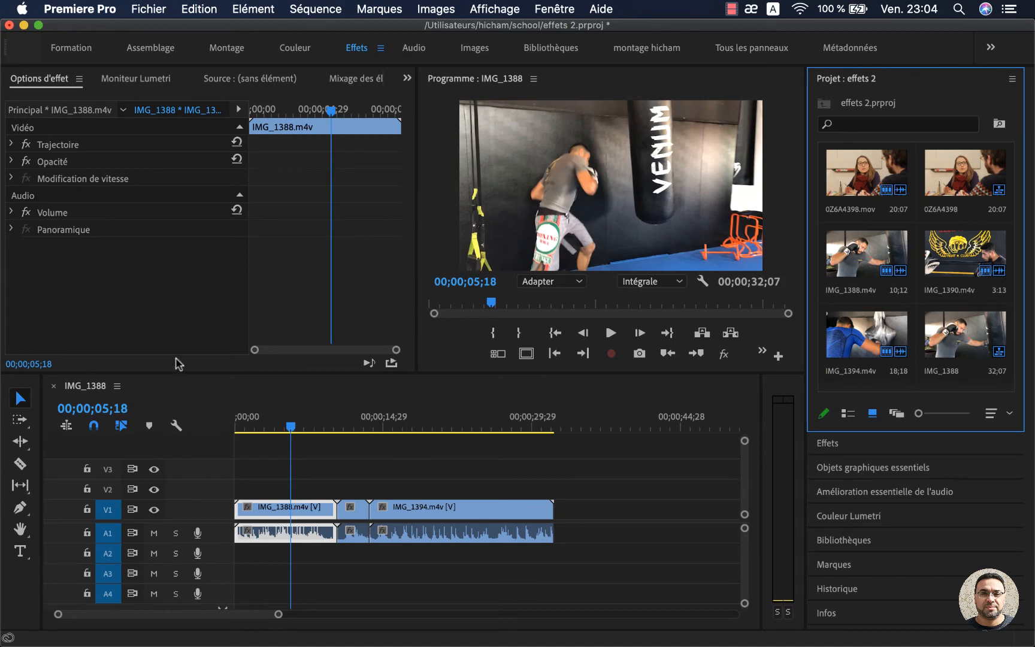
click(142, 309)
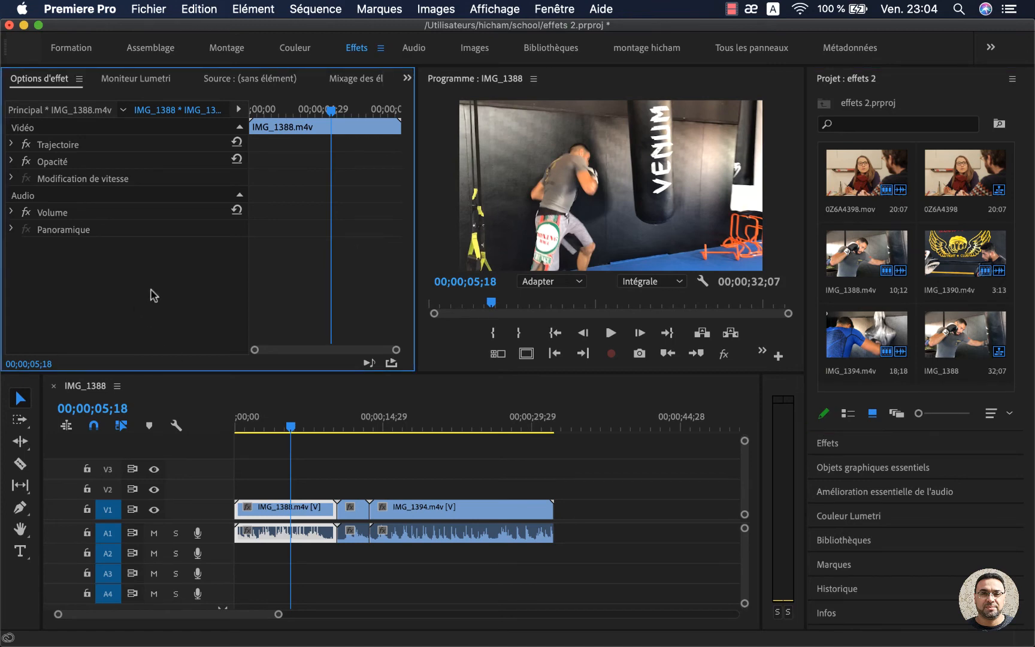
click(149, 10)
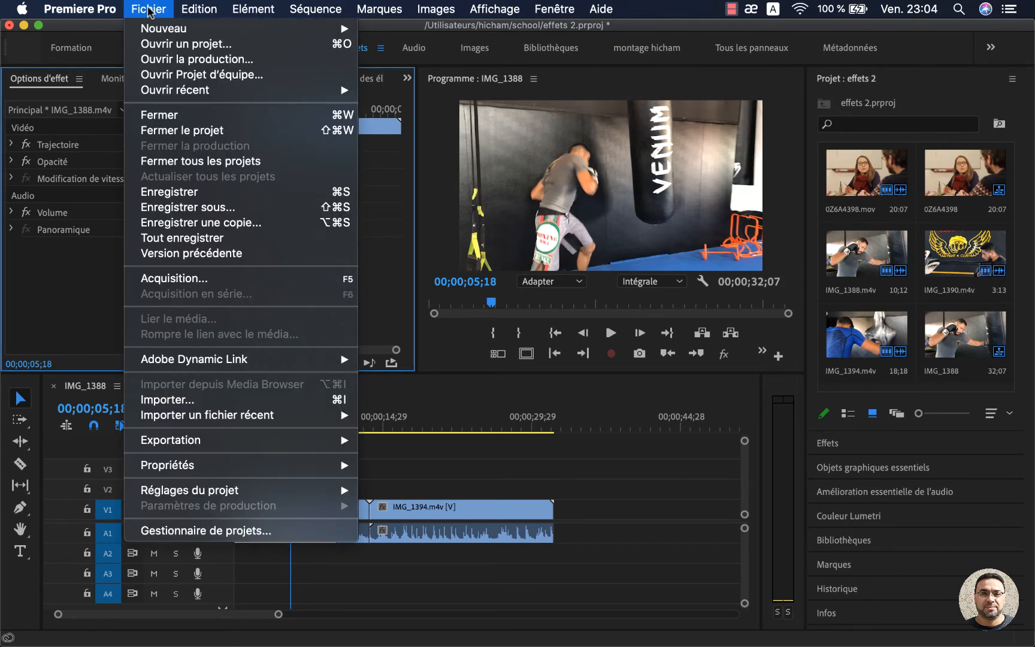
mouse_move(161, 29)
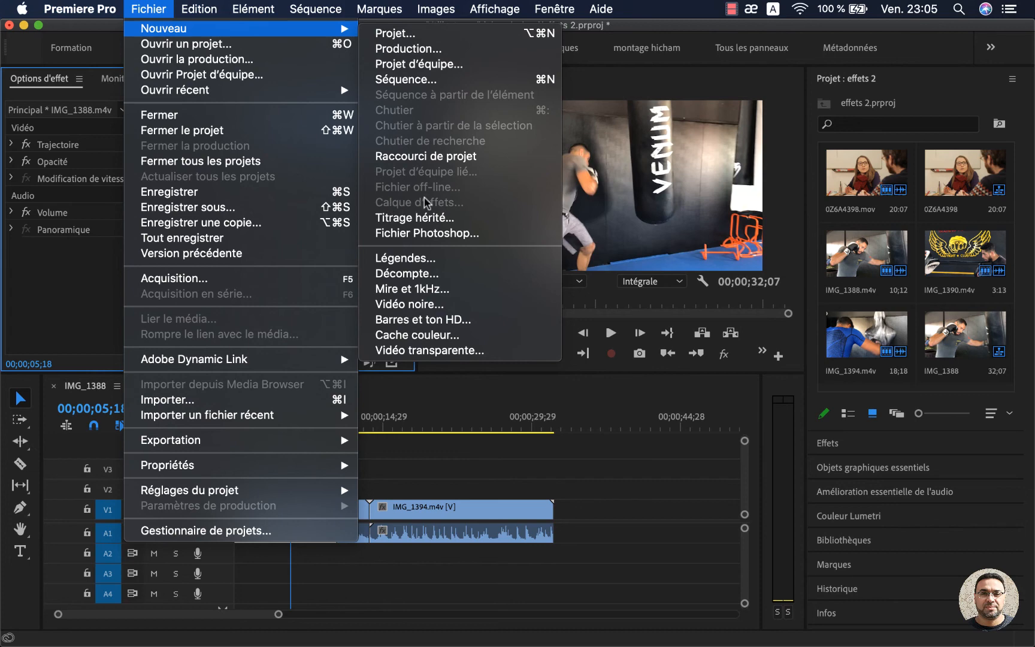
click(918, 82)
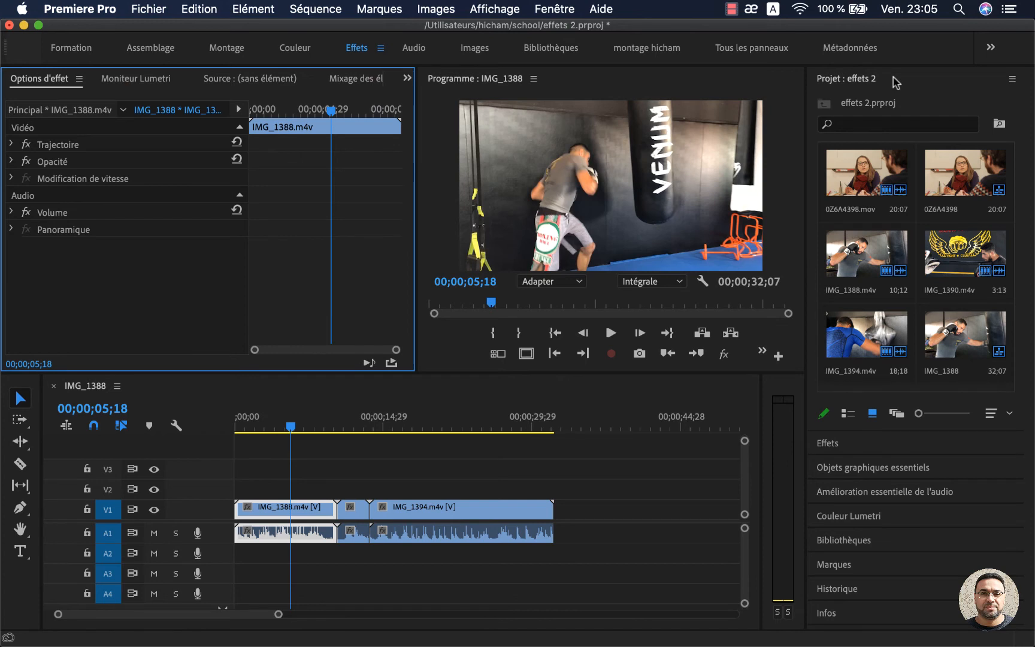
Make the effets 2 project active again and check the availability of the new Calque d'effets option
click(896, 82)
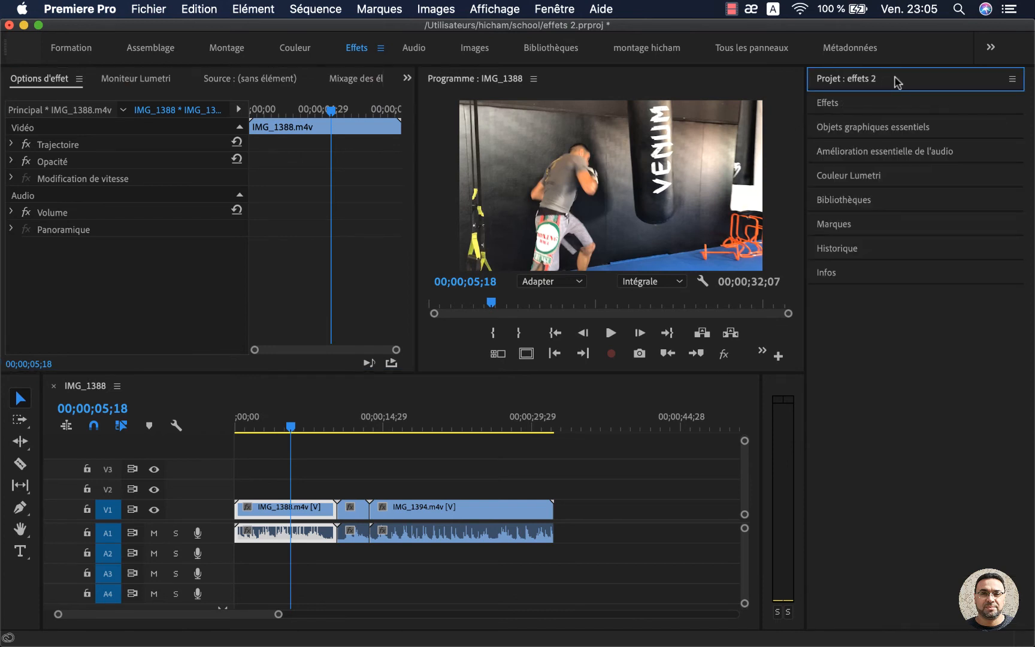
click(897, 82)
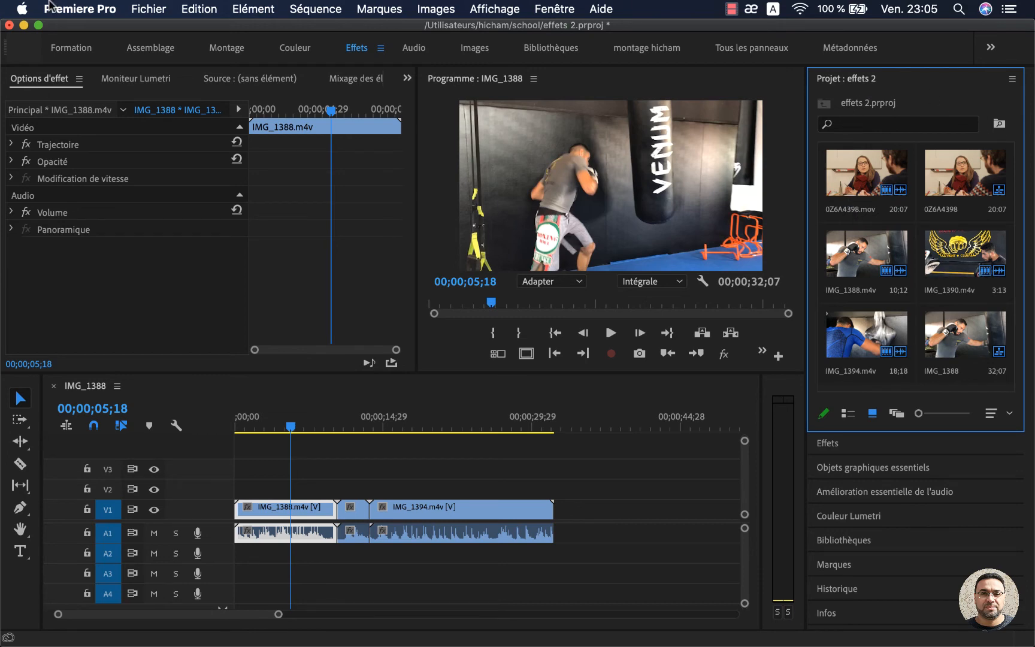
click(157, 11)
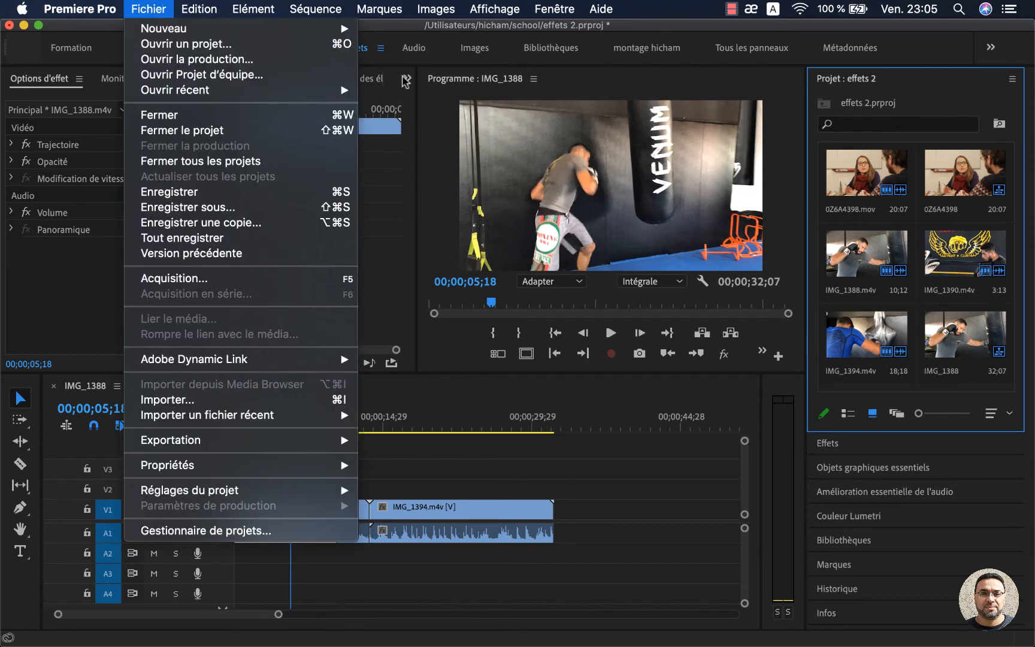
mouse_move(287, 28)
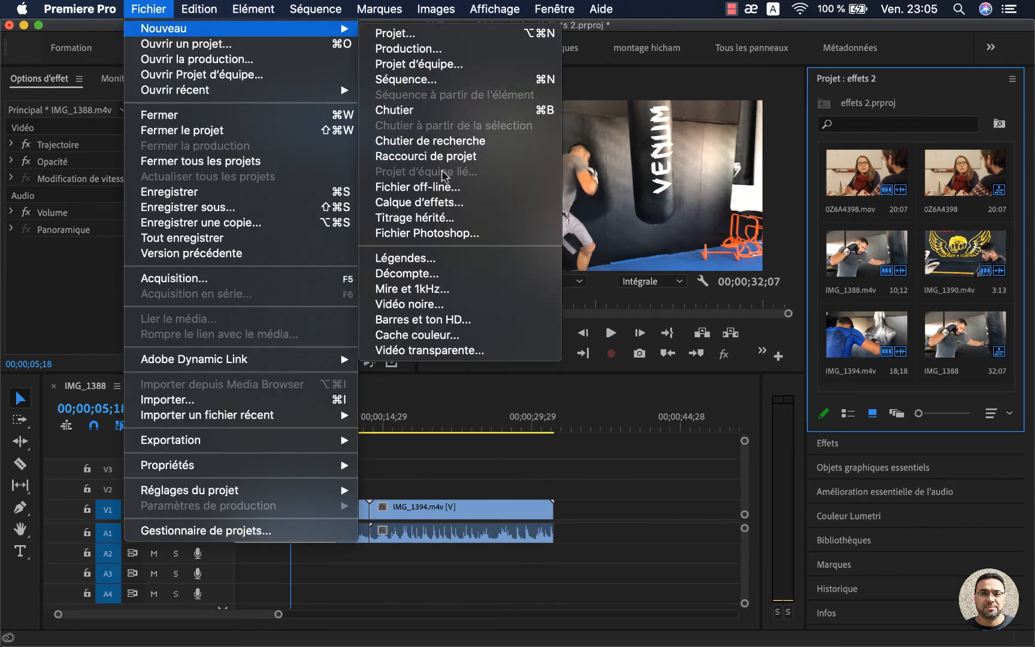
click(921, 81)
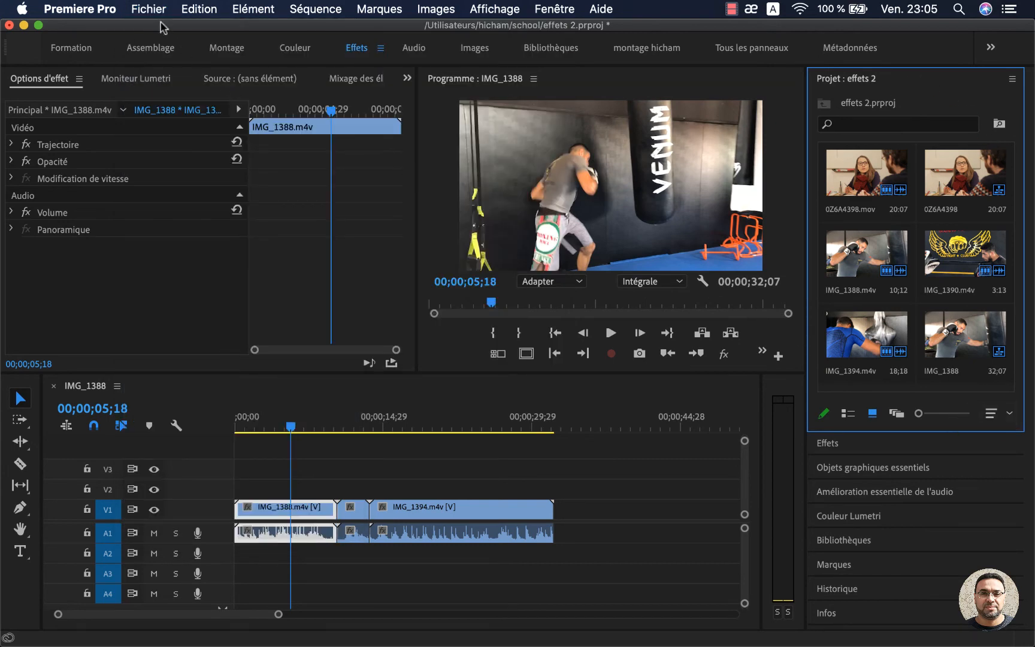
Create a new Calque d'effets adjustment layer in the effets 2 project with the proposed settings
click(150, 8)
mouse_move(172, 29)
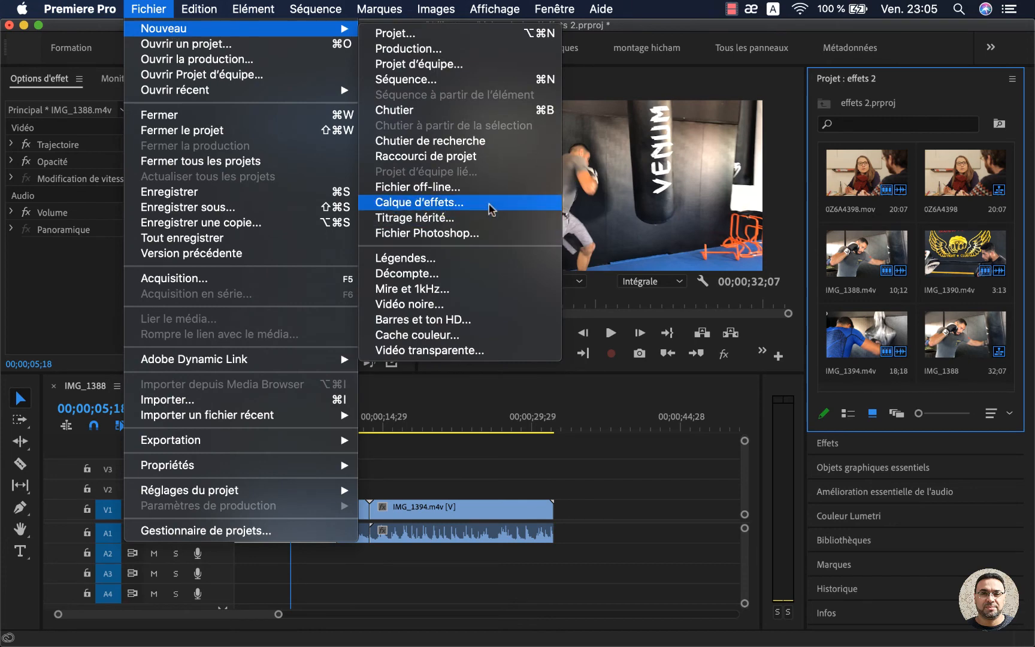
click(419, 202)
click(628, 397)
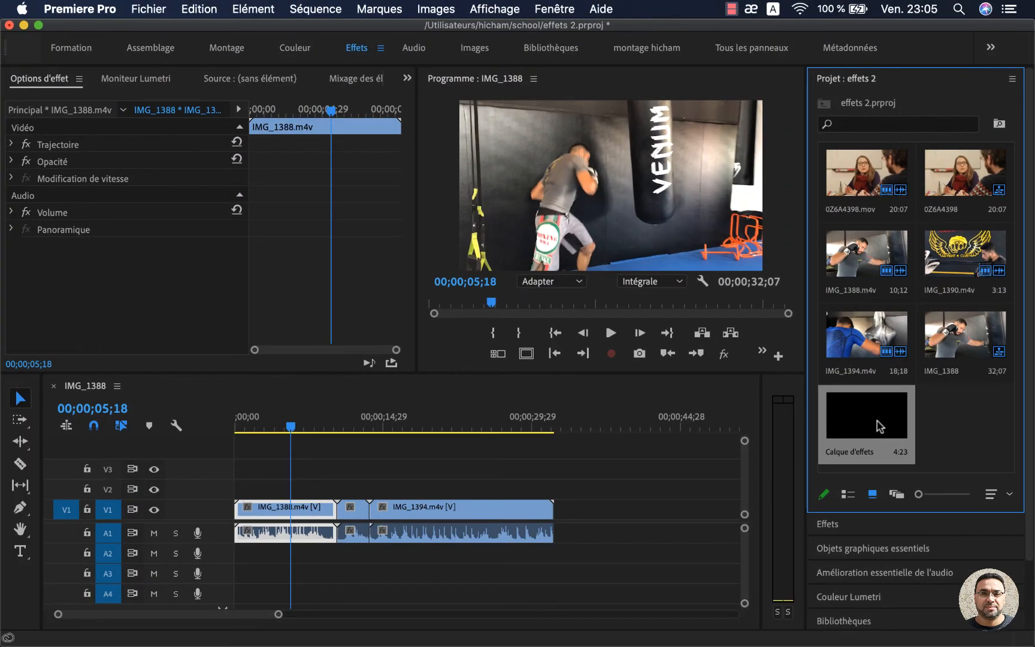
Place the Calque d'effets on V2 at the sequence start and extend it to the end of IMG_1394.m4v
drag(878, 426, 239, 486)
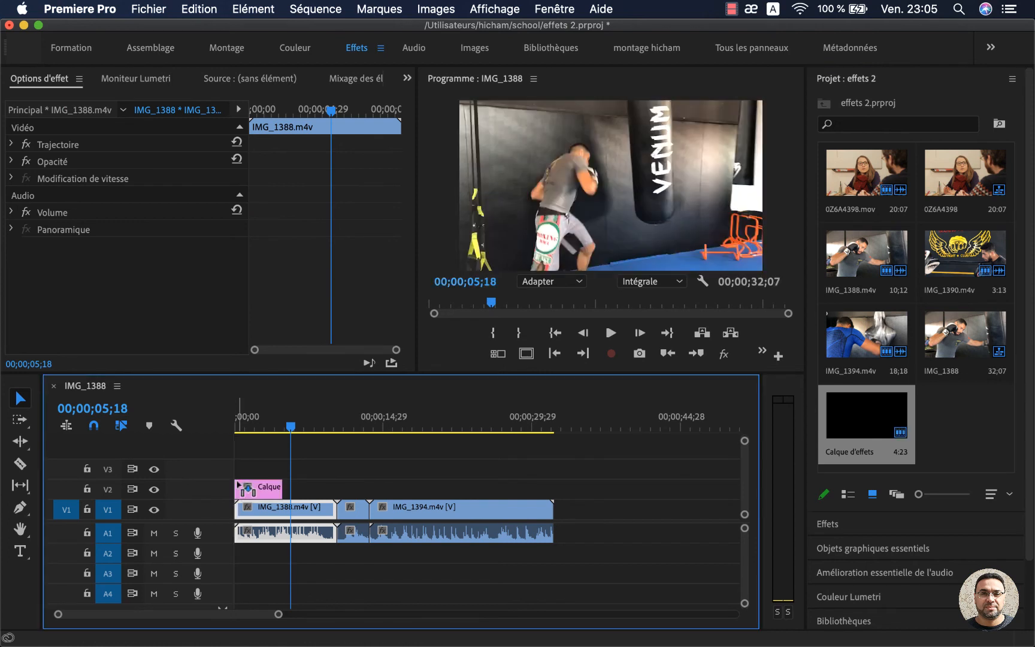
click(269, 488)
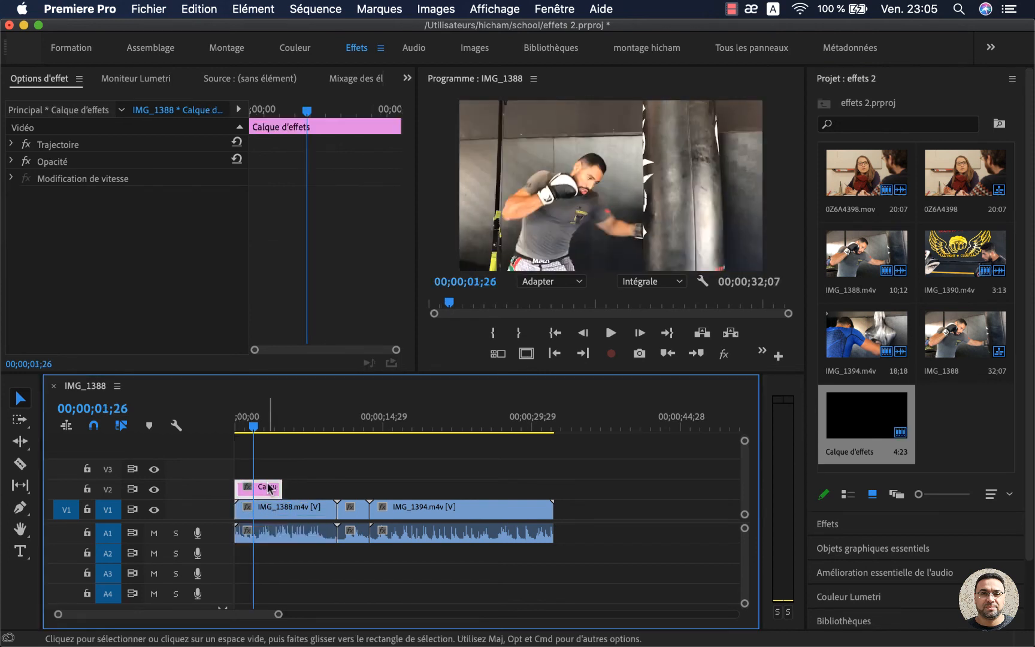
drag(282, 486, 551, 487)
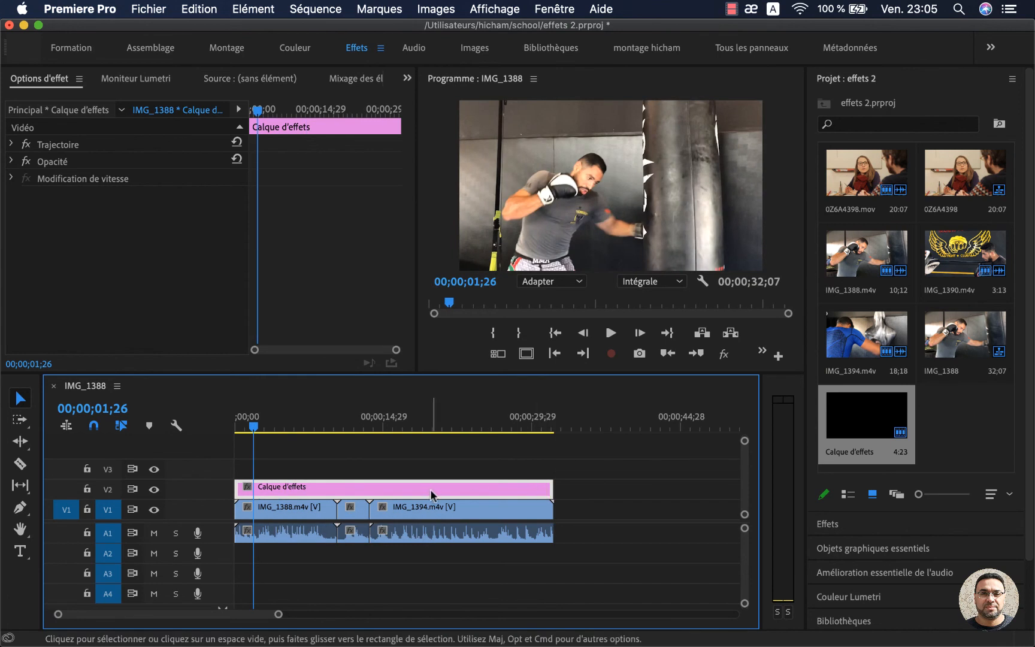
Apply the Teinte+vignette+bandes preset to the adjustment layer on V2
click(859, 79)
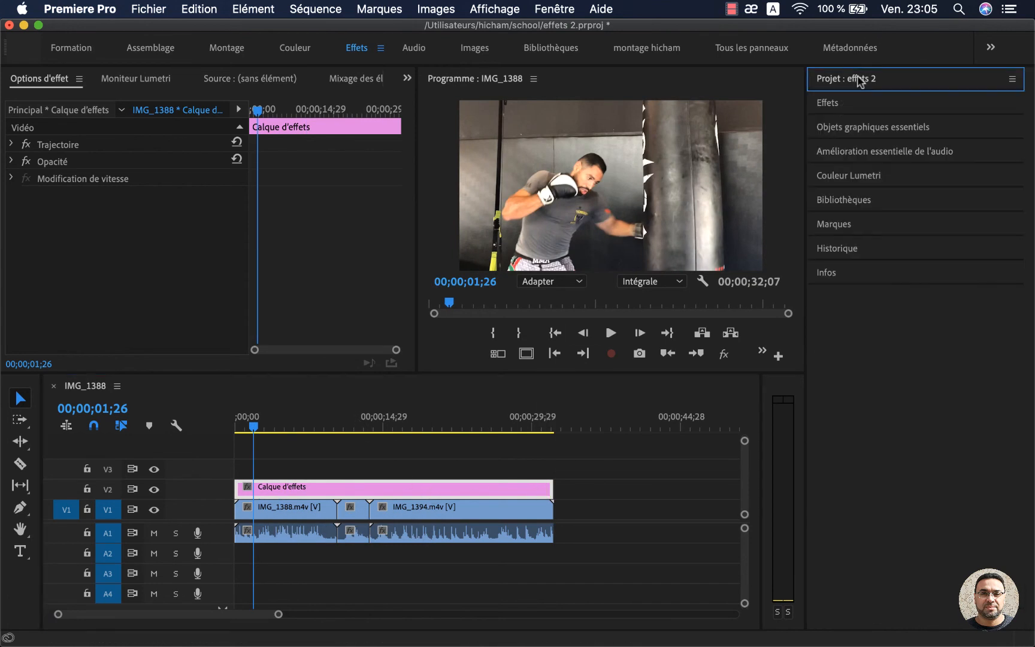
click(847, 102)
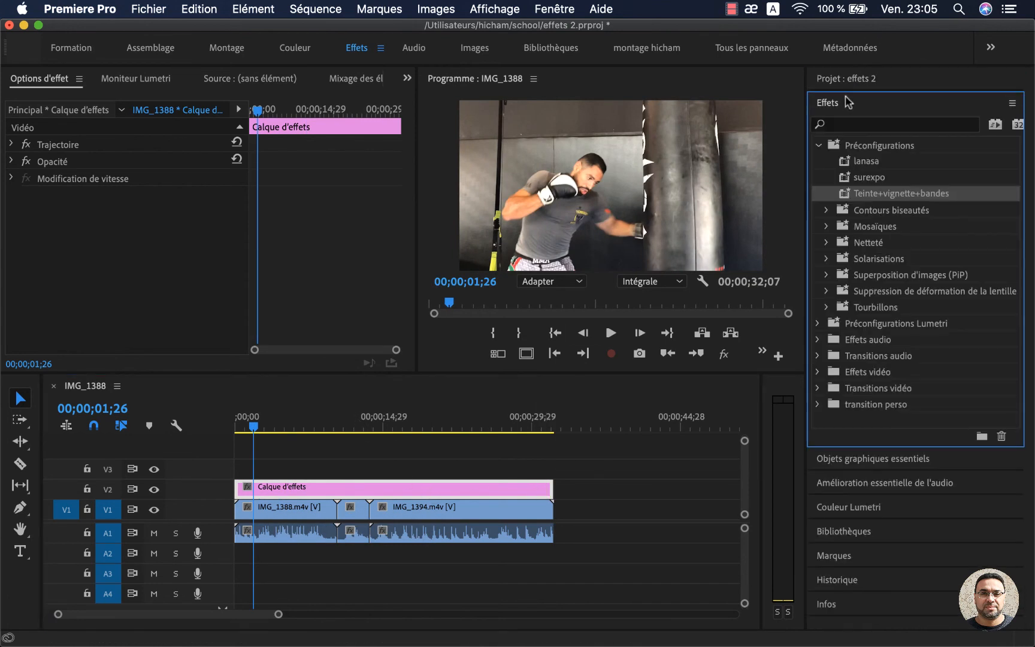
click(901, 194)
click(843, 193)
drag(847, 196, 365, 490)
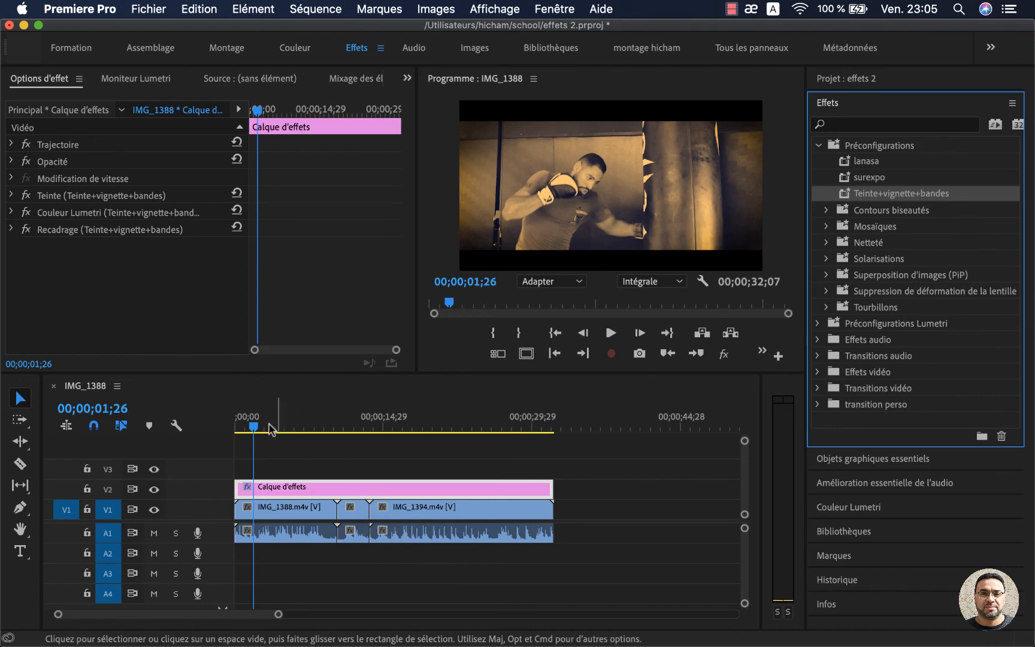
Scrub the sequence to 00;00;11;12 and 00;00;17;18 to examine the preset's look over IMG_1390.m4v and IMG_1394.m4v
click(250, 429)
drag(251, 429, 348, 432)
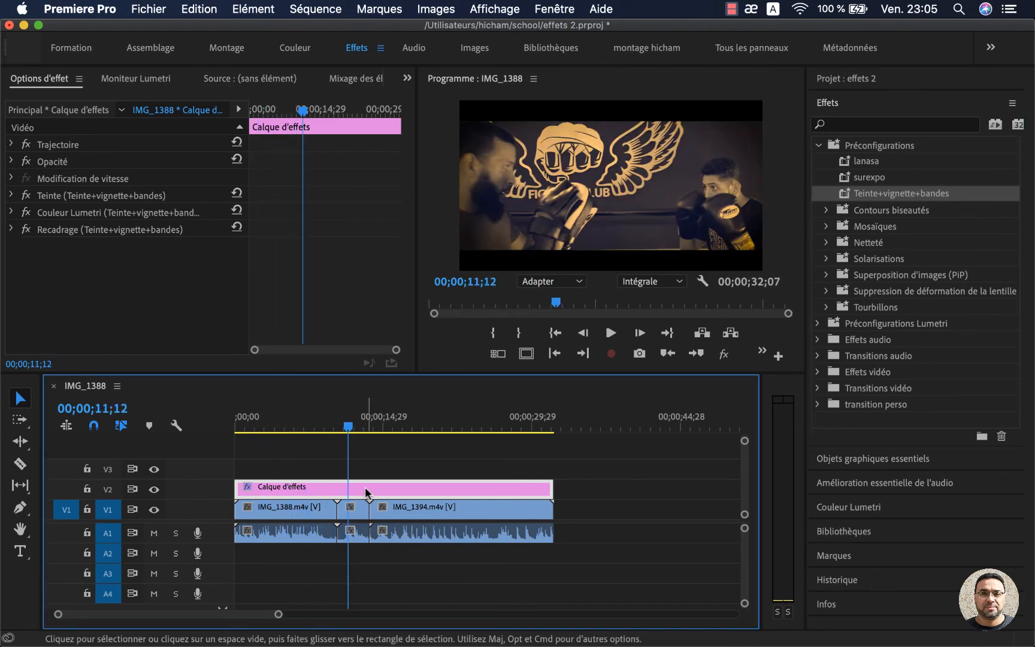
click(351, 512)
click(379, 490)
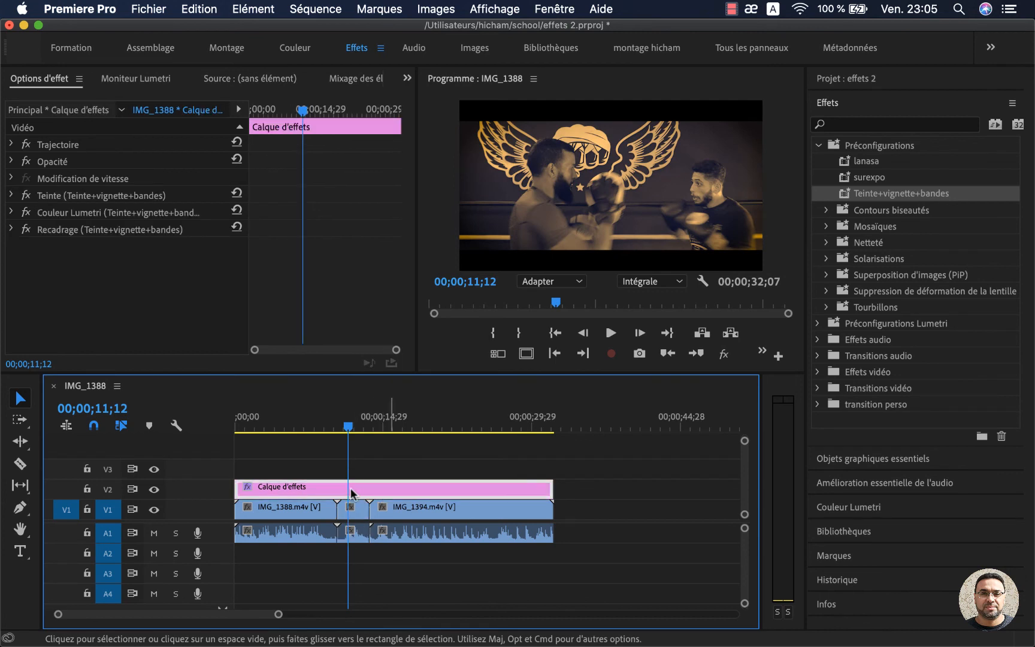
drag(349, 429, 409, 429)
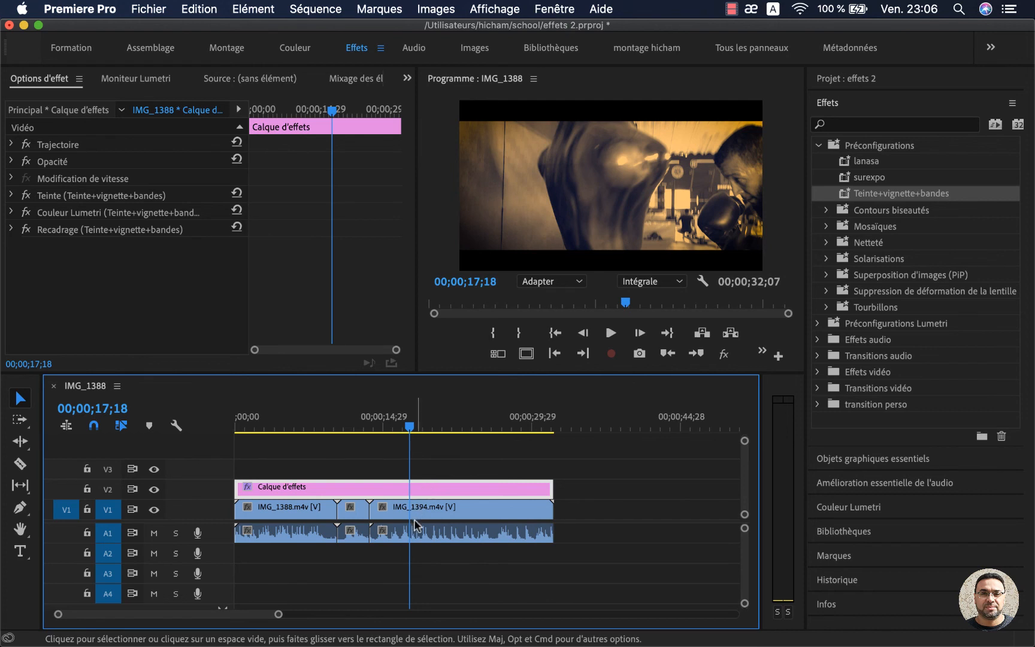
Cut the adjustment layer at 00;00;10;12 and trim its second part to start at IMG_1394.m4v, leaving IMG_1390.m4v uncovered
click(353, 509)
mouse_move(340, 412)
mouse_down()
mouse_move(317, 426)
mouse_move(337, 428)
mouse_up()
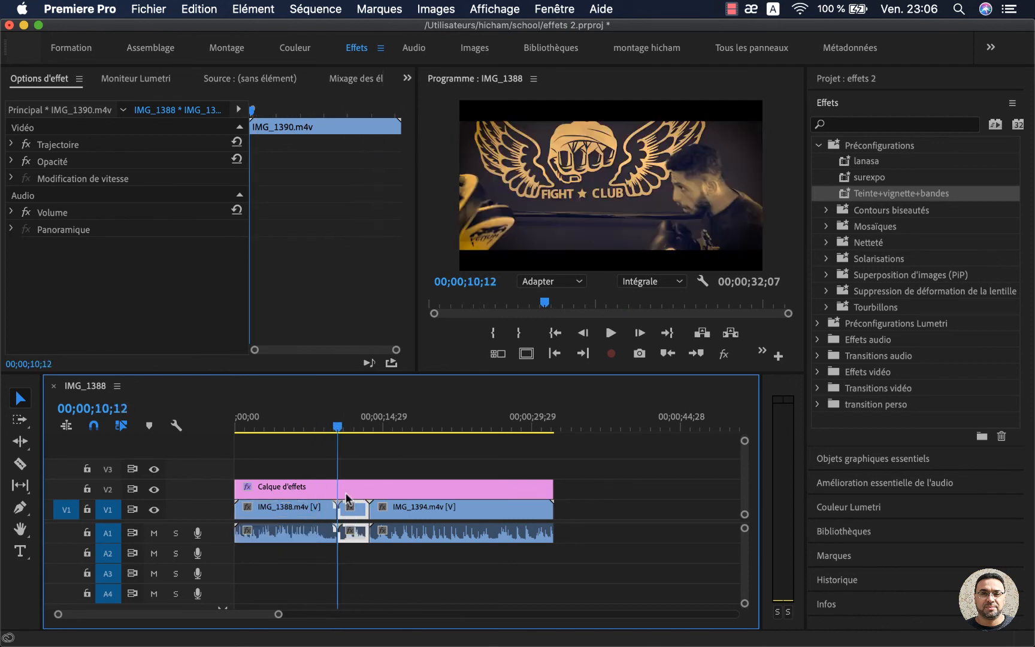
click(346, 488)
click(351, 513)
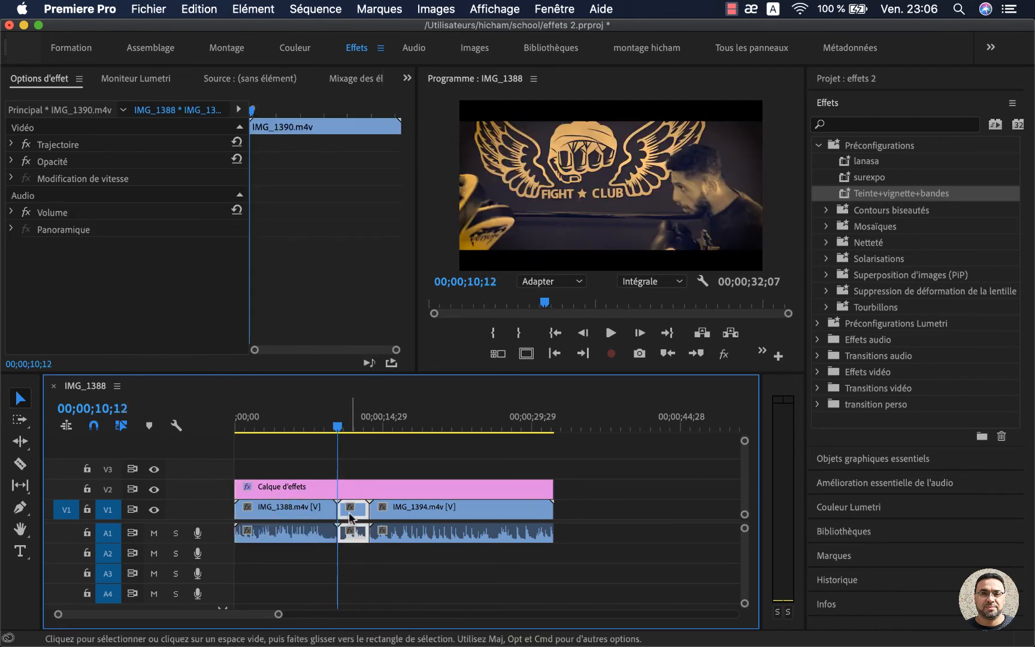
click(353, 493)
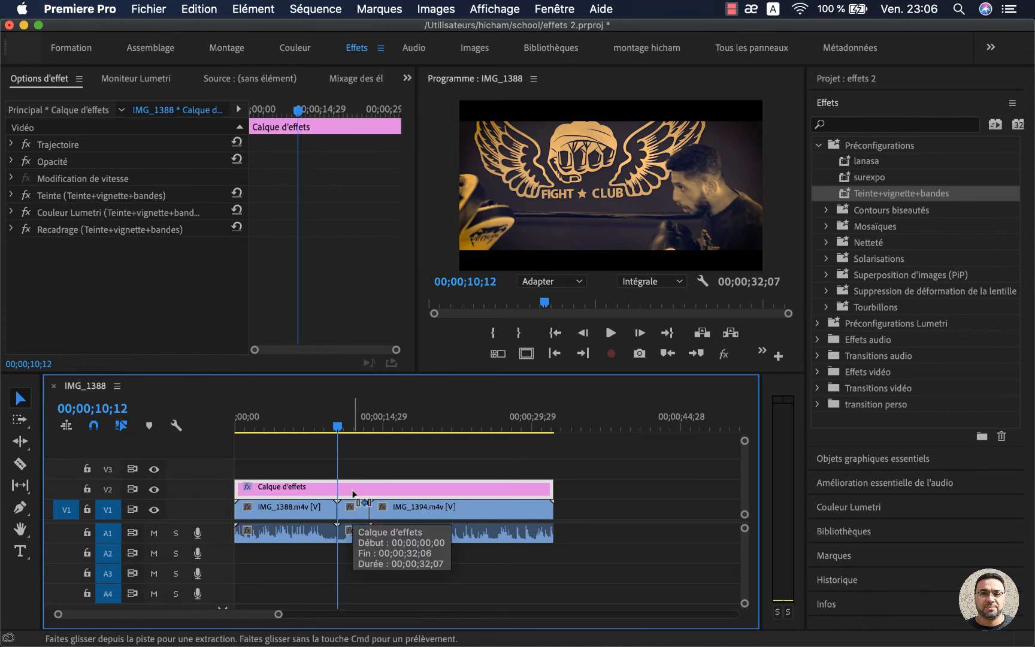
key(super+k)
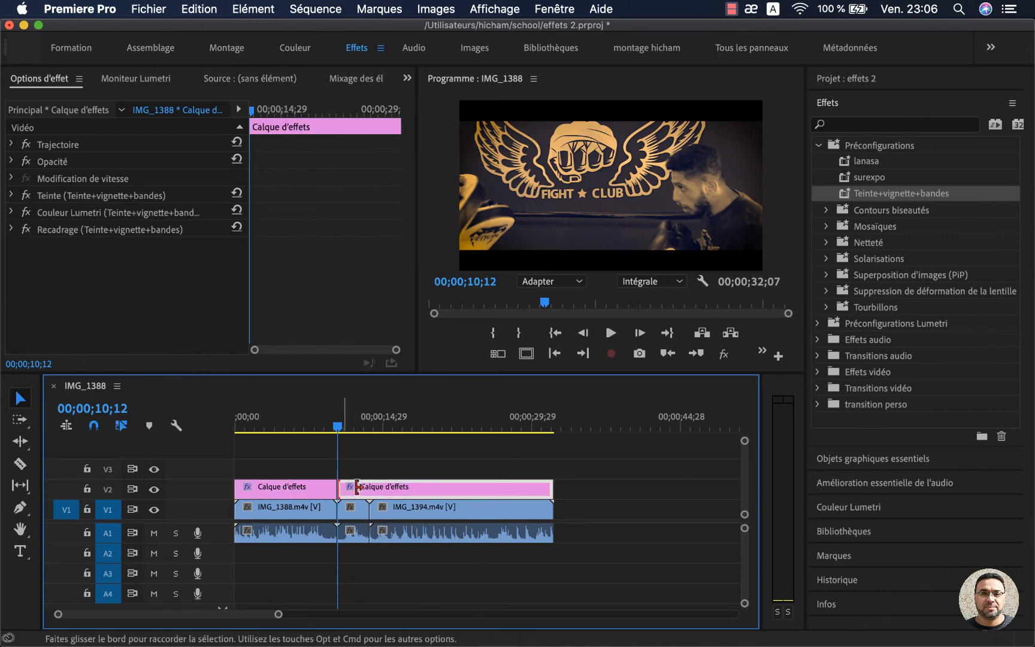
drag(339, 488, 369, 488)
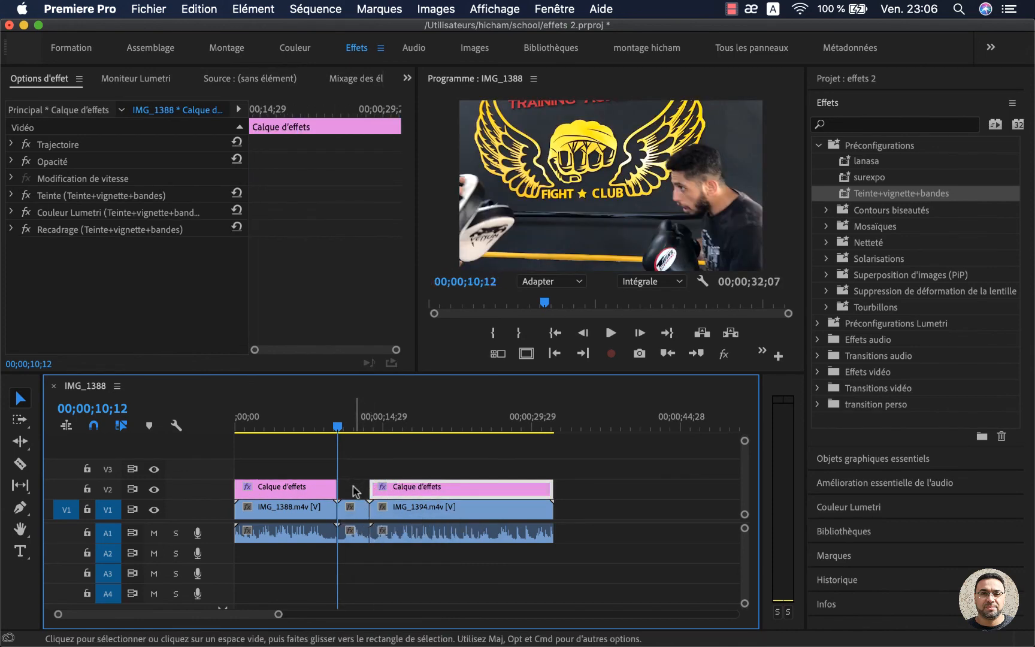
click(316, 421)
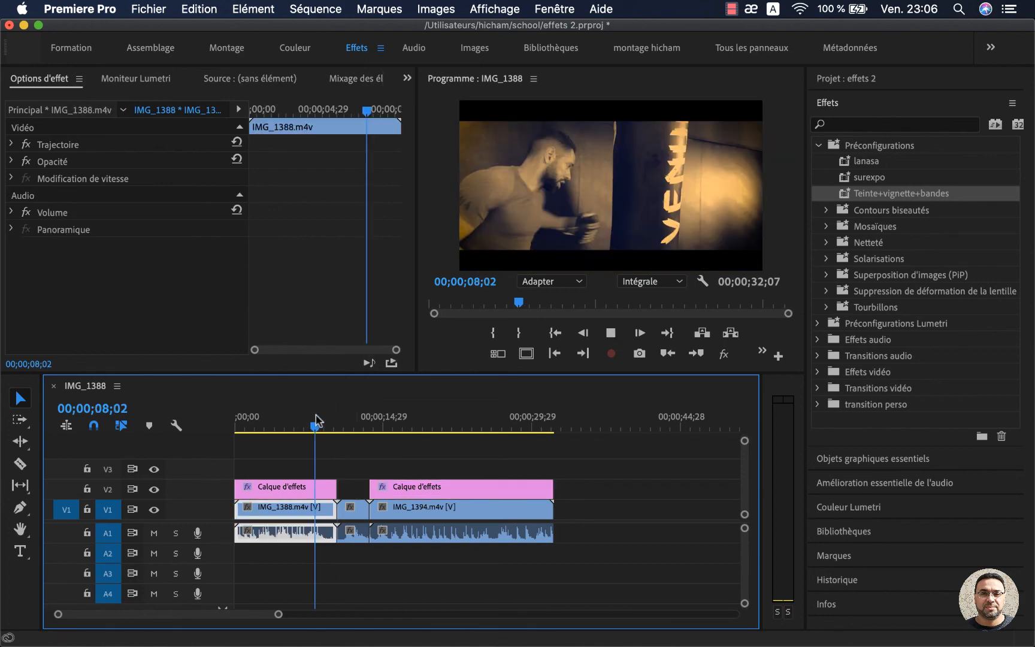
key(space)
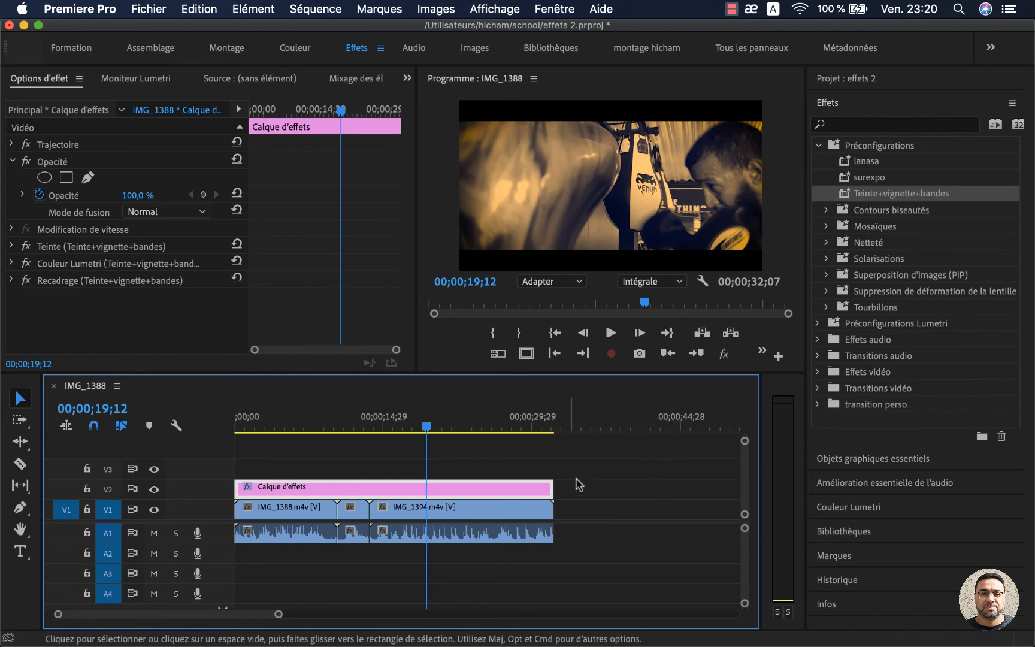
Delete the adjustment layer from V2 and apply the Teinte+vignette+bandes preset directly to IMG_1388.m4v
key(Delete)
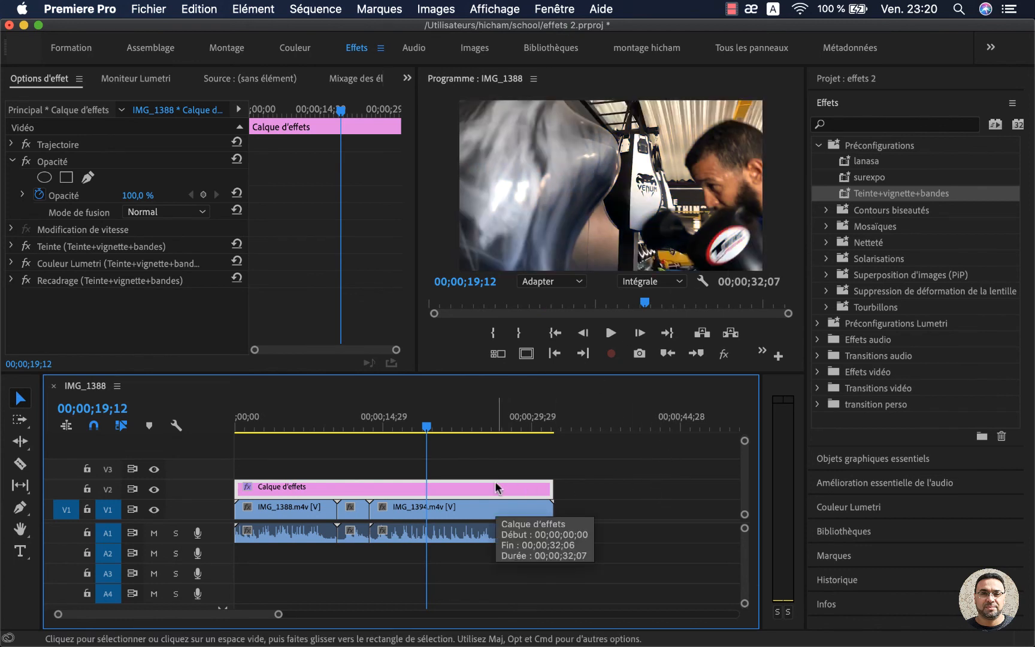
click(293, 424)
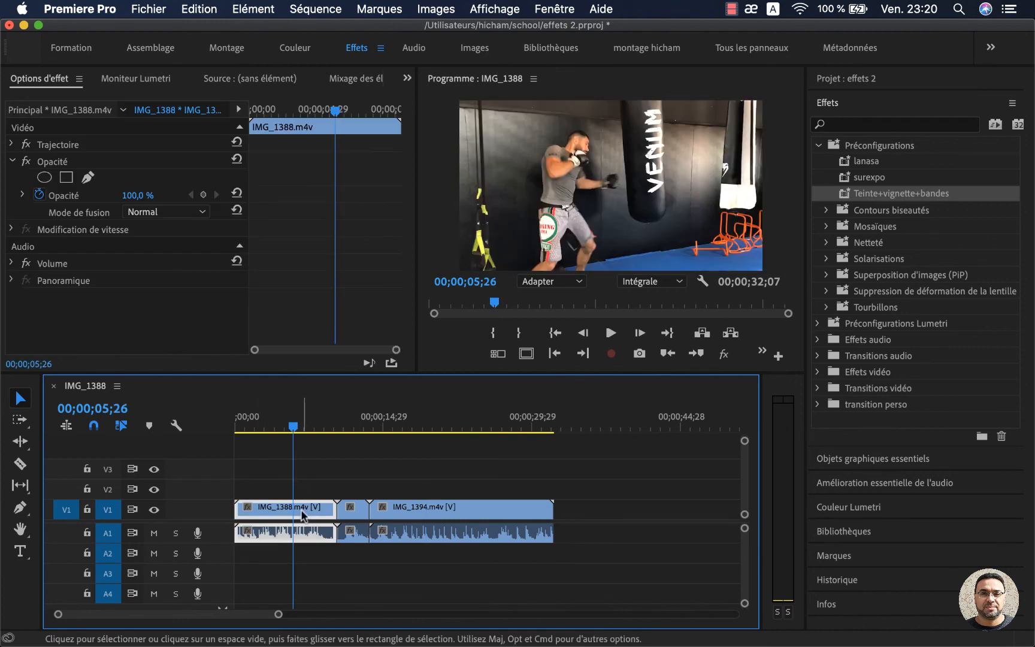
drag(849, 197, 293, 510)
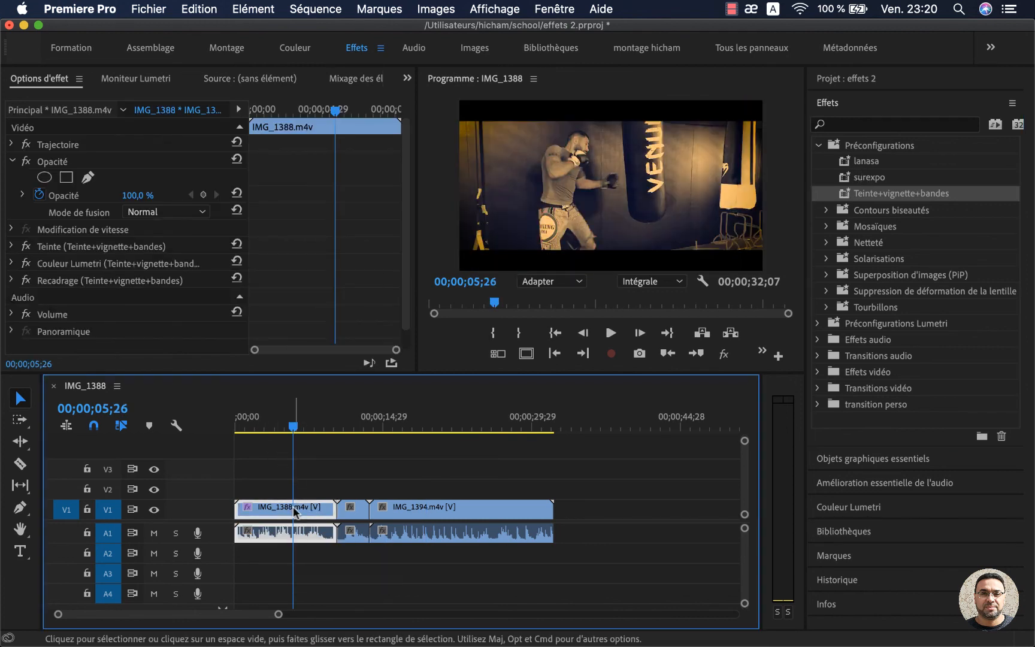
Display the effets 2 project's media and, with IMG_1388.m4v selected in the sequence, move the playhead to 00;00;04;11
click(846, 79)
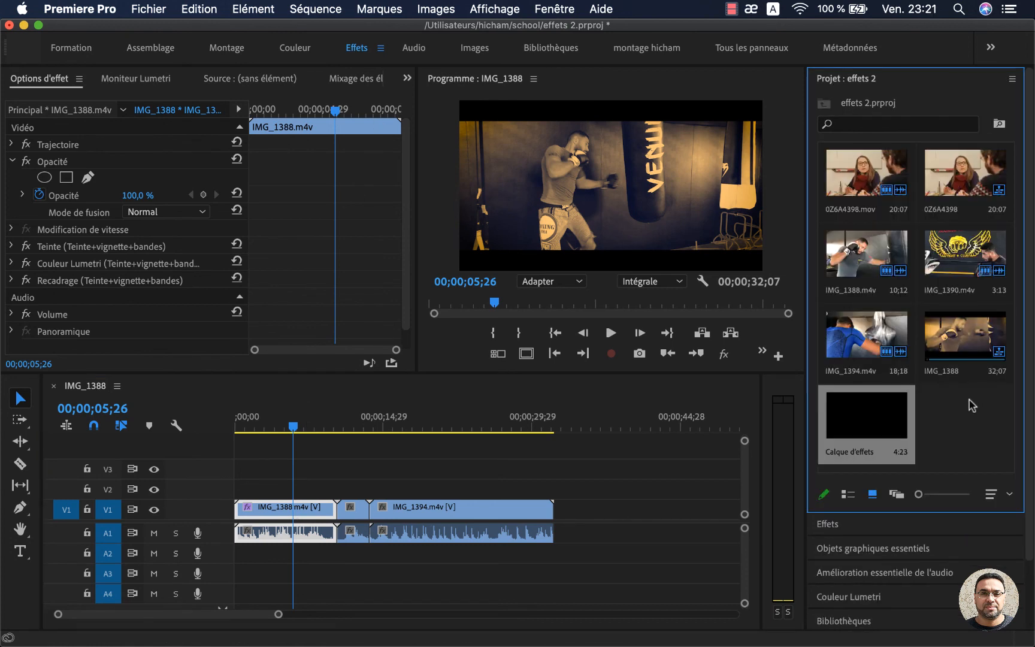
click(280, 511)
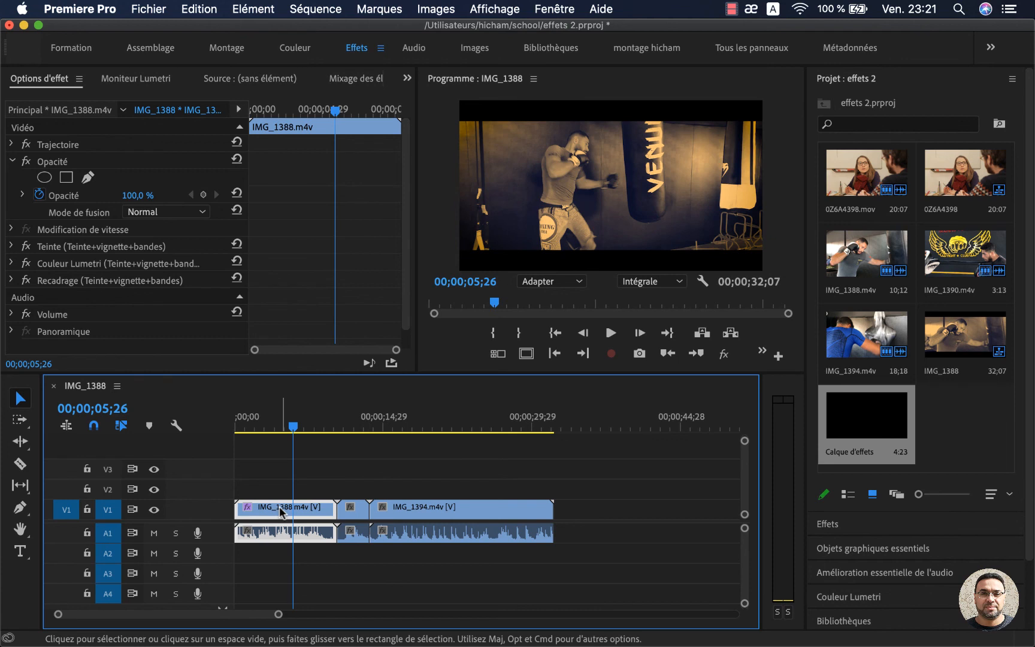
drag(294, 427, 278, 426)
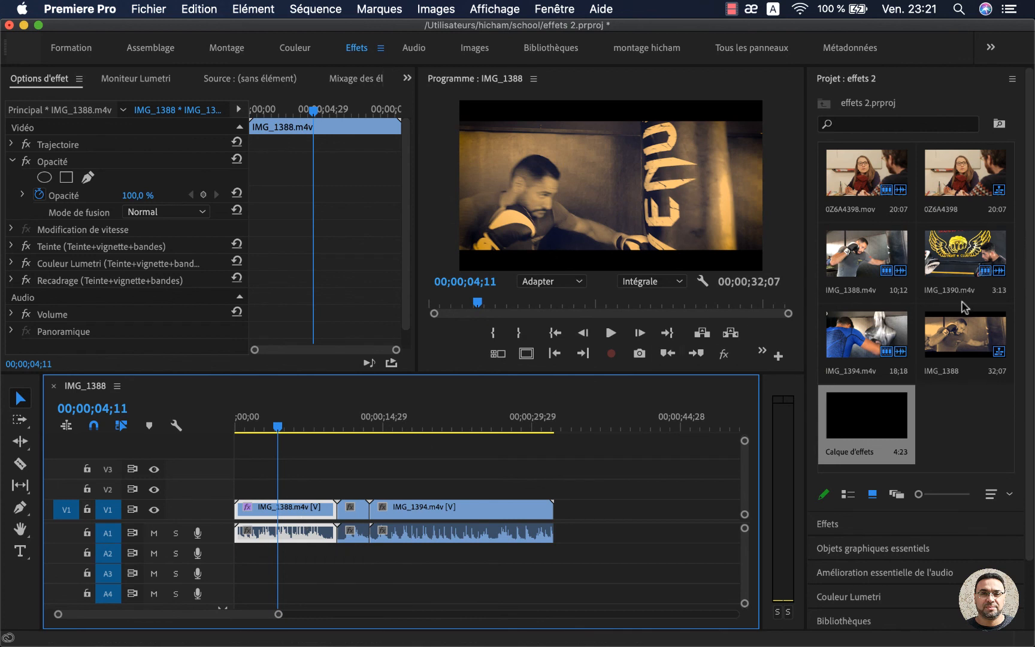
Replace the IMG_1388.m4v clip in the sequence with IMG_1394.m4v while keeping its effects, and undo the replacement
click(885, 337)
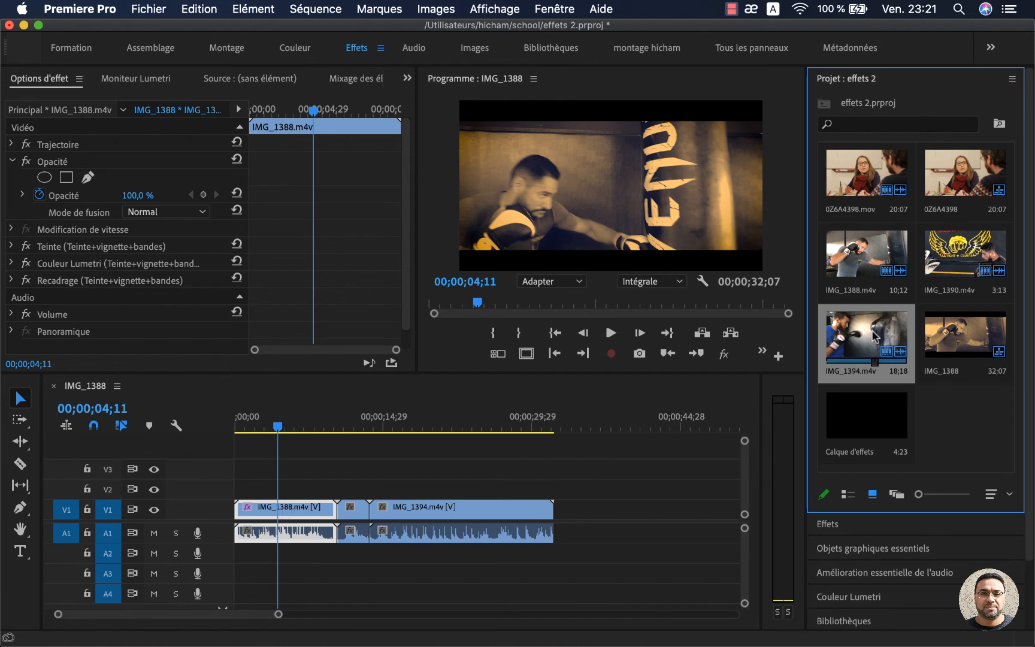
drag(874, 336, 261, 514)
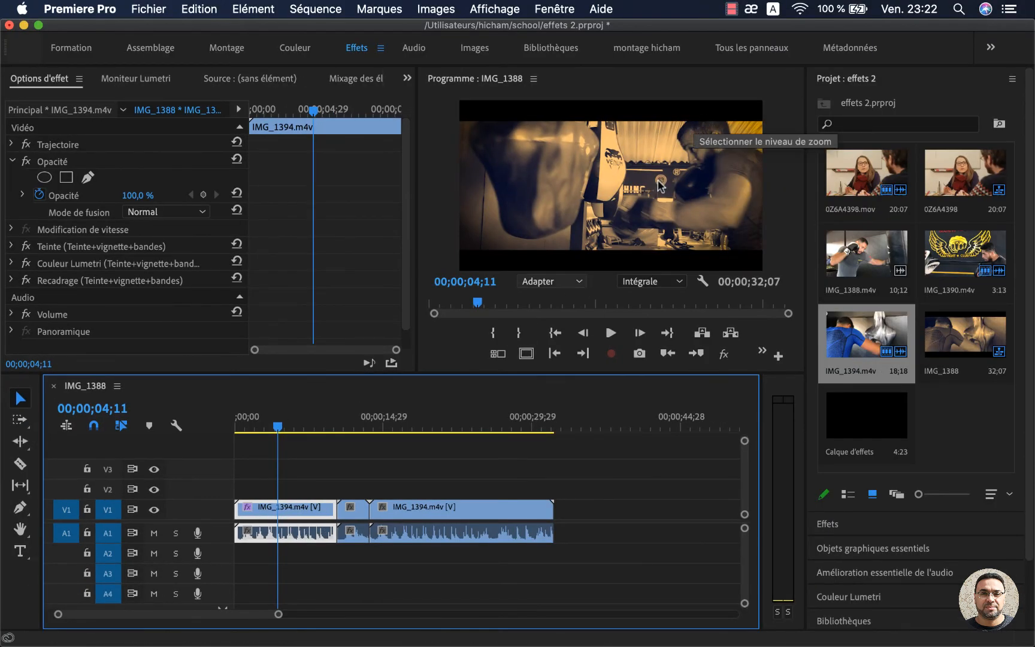
key(super+z)
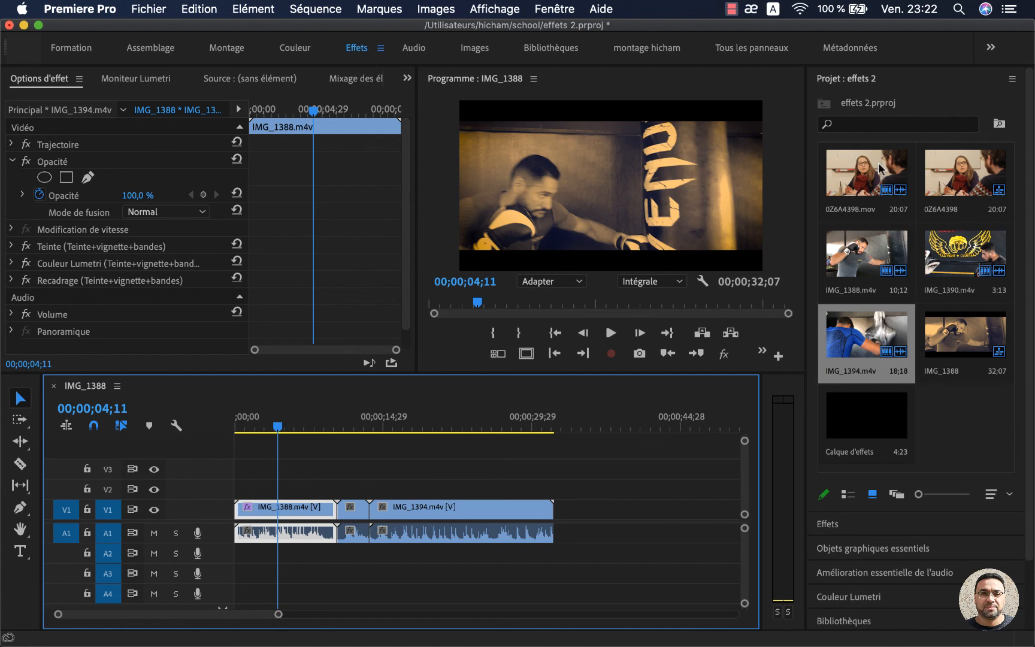
Replace the IMG_1388.m4v clip in the sequence with 0Z6A4398.mov, keeping the clip's applied effects
click(870, 179)
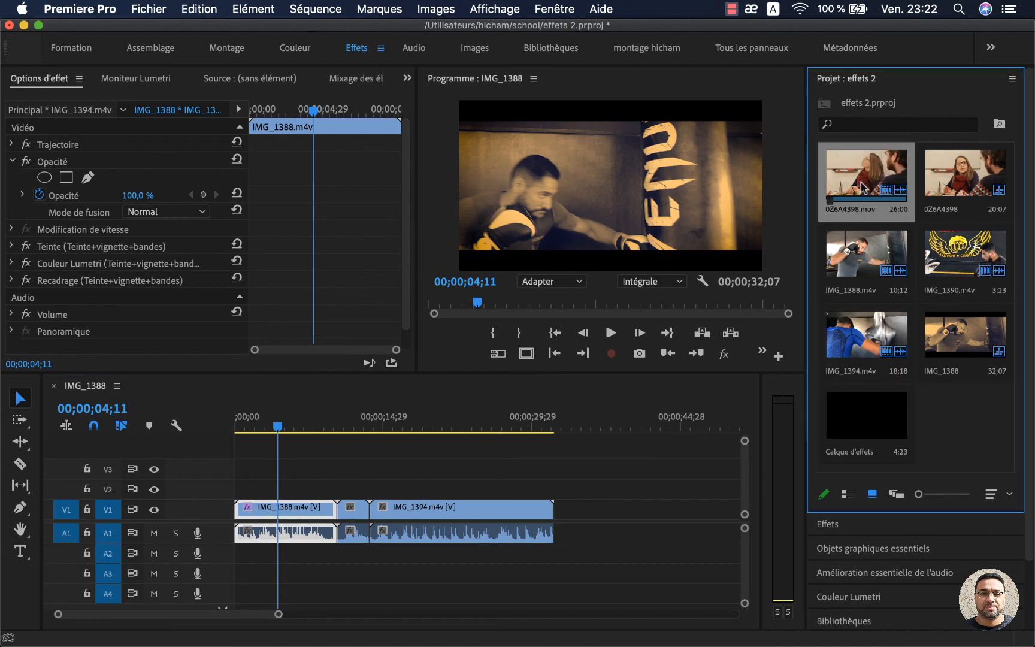
drag(862, 187, 289, 510)
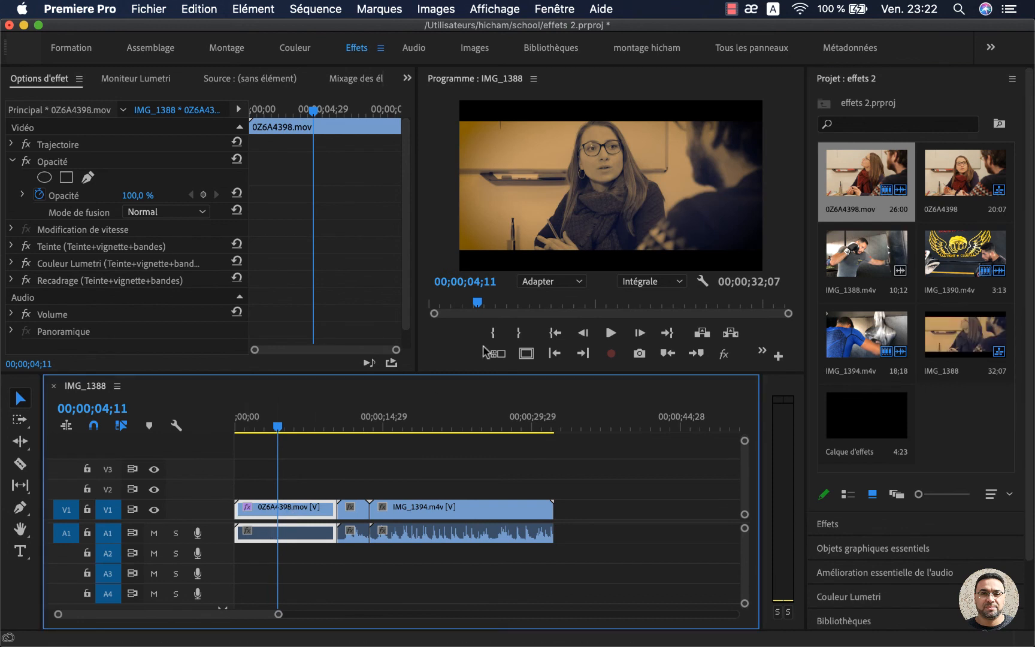